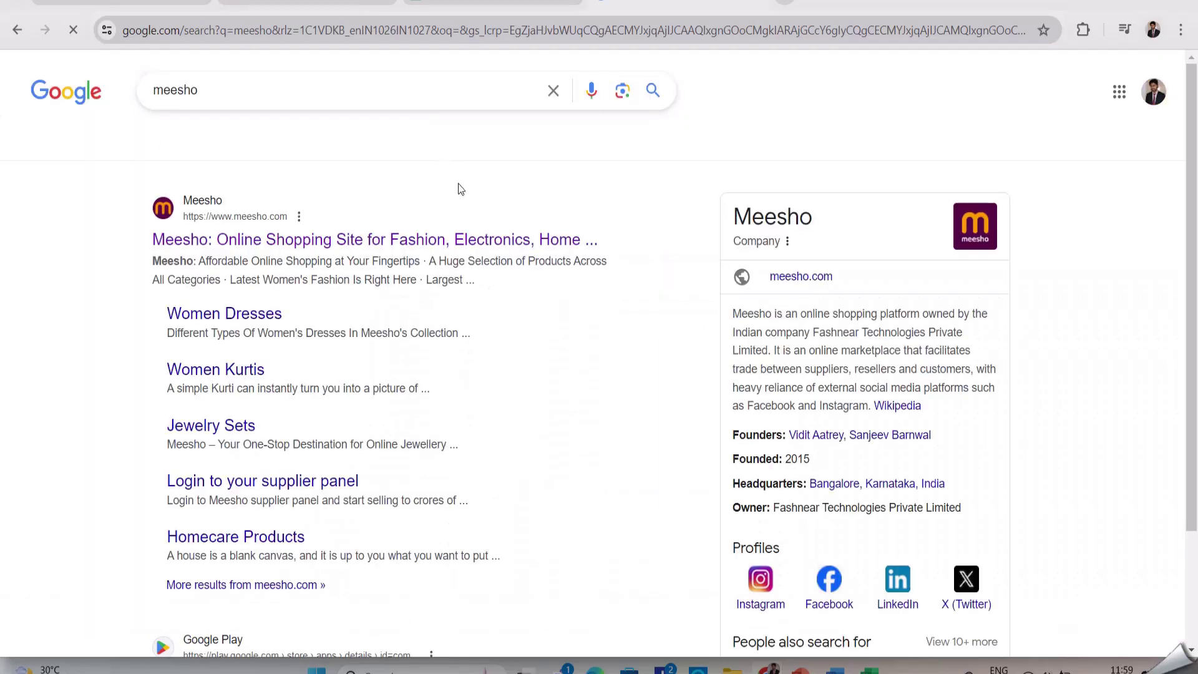
# Open the official Meesho website from the search results
pyautogui.click(471, 228)
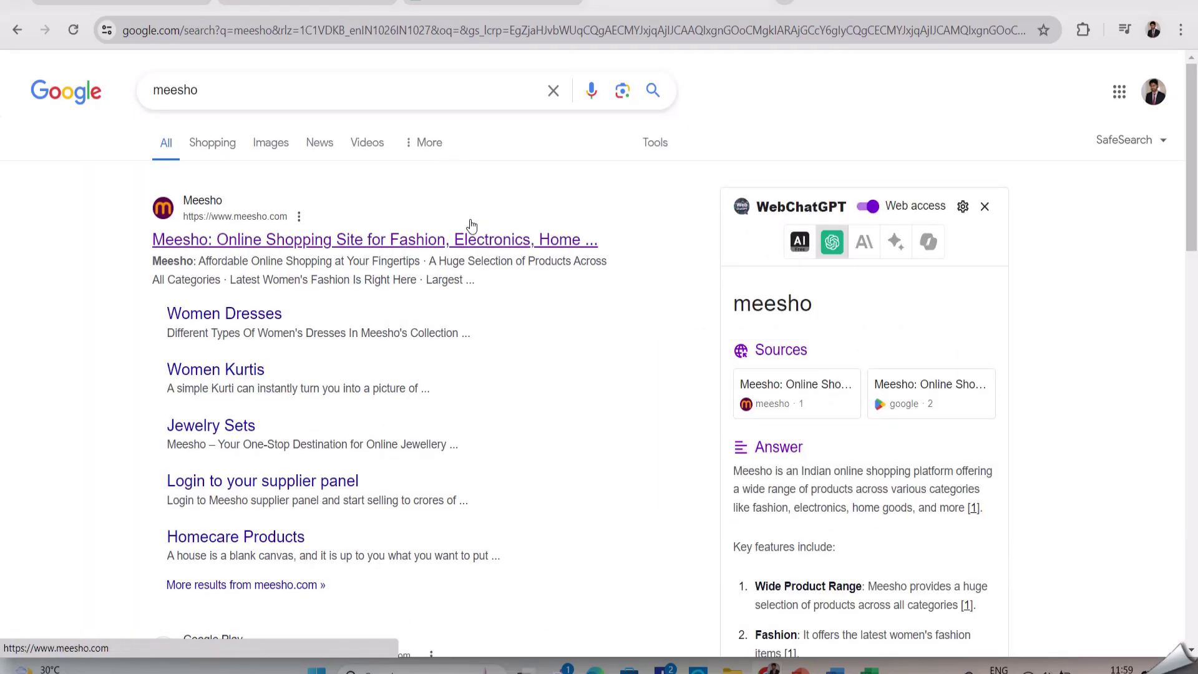
pyautogui.click(413, 244)
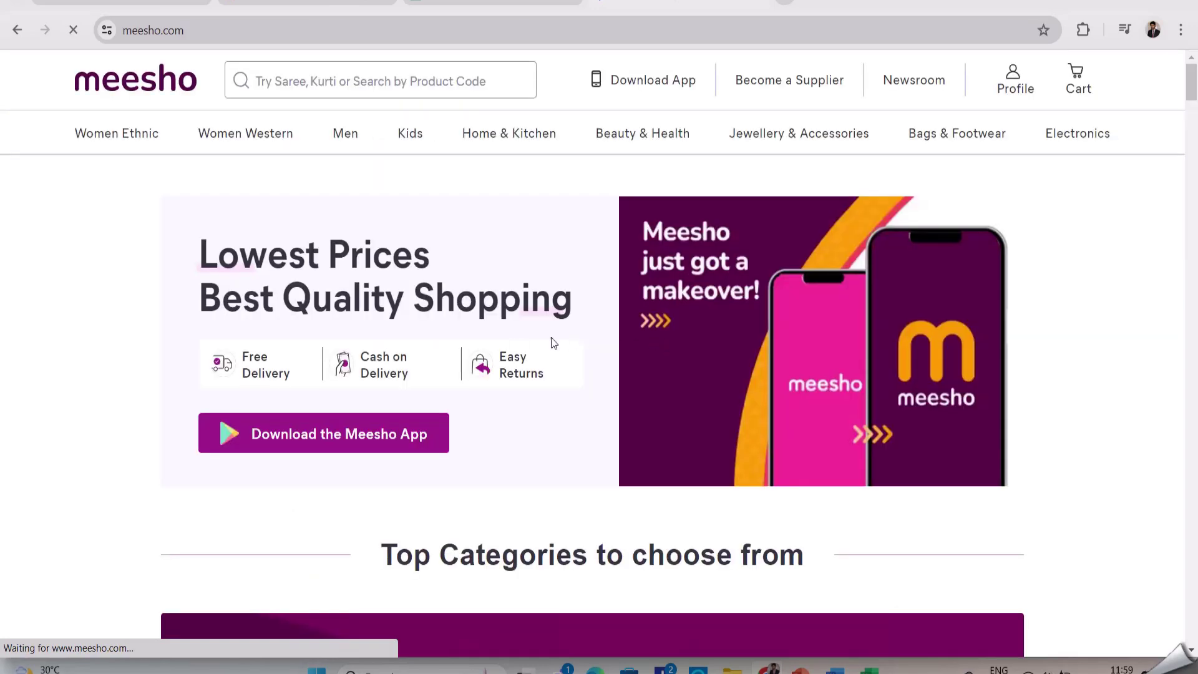
pyautogui.scroll(-2, 554, 333)
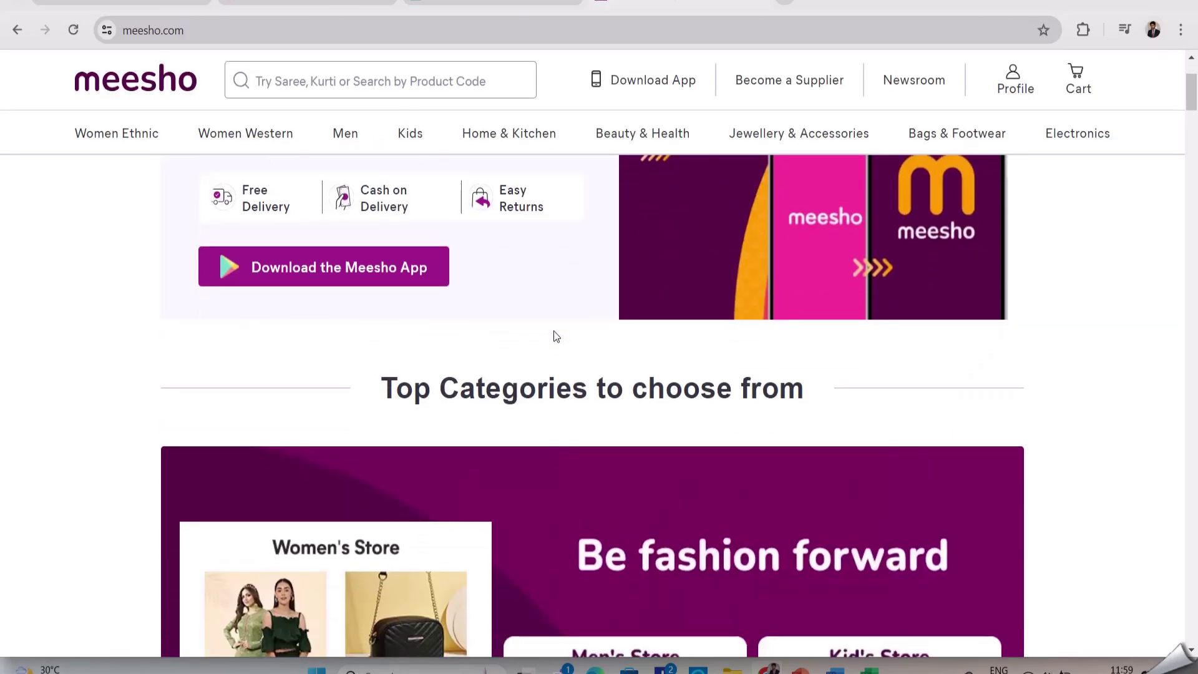
pyautogui.scroll(-9, 555, 337)
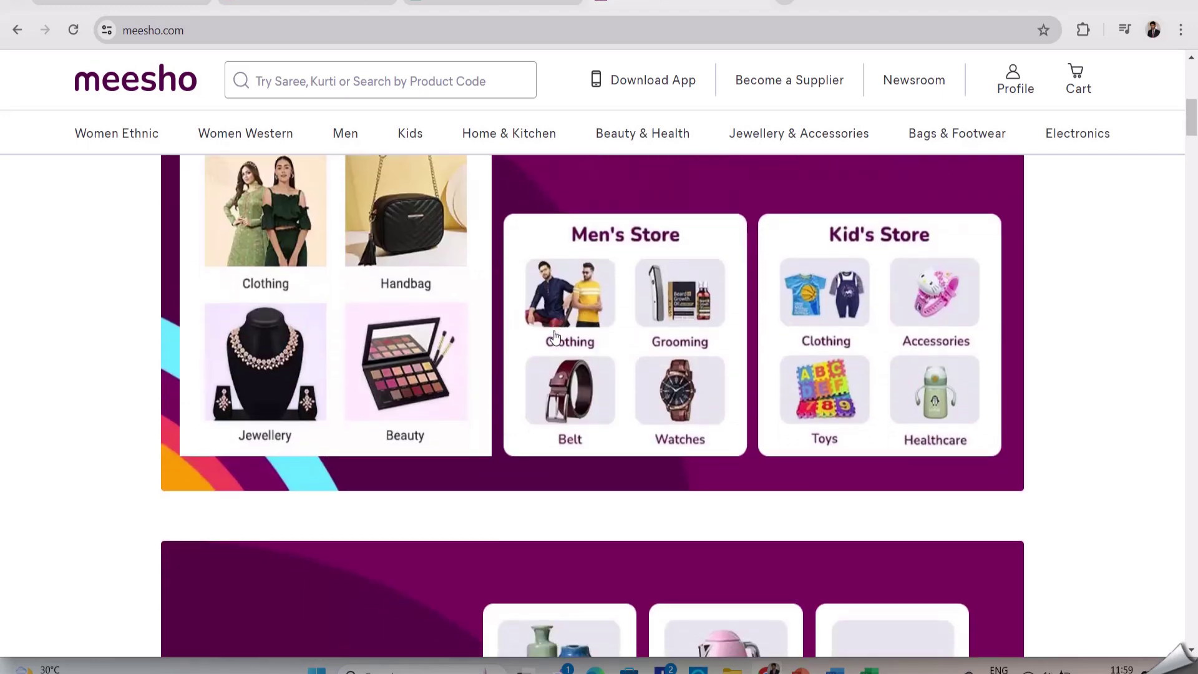
pyautogui.scroll(-2, 555, 337)
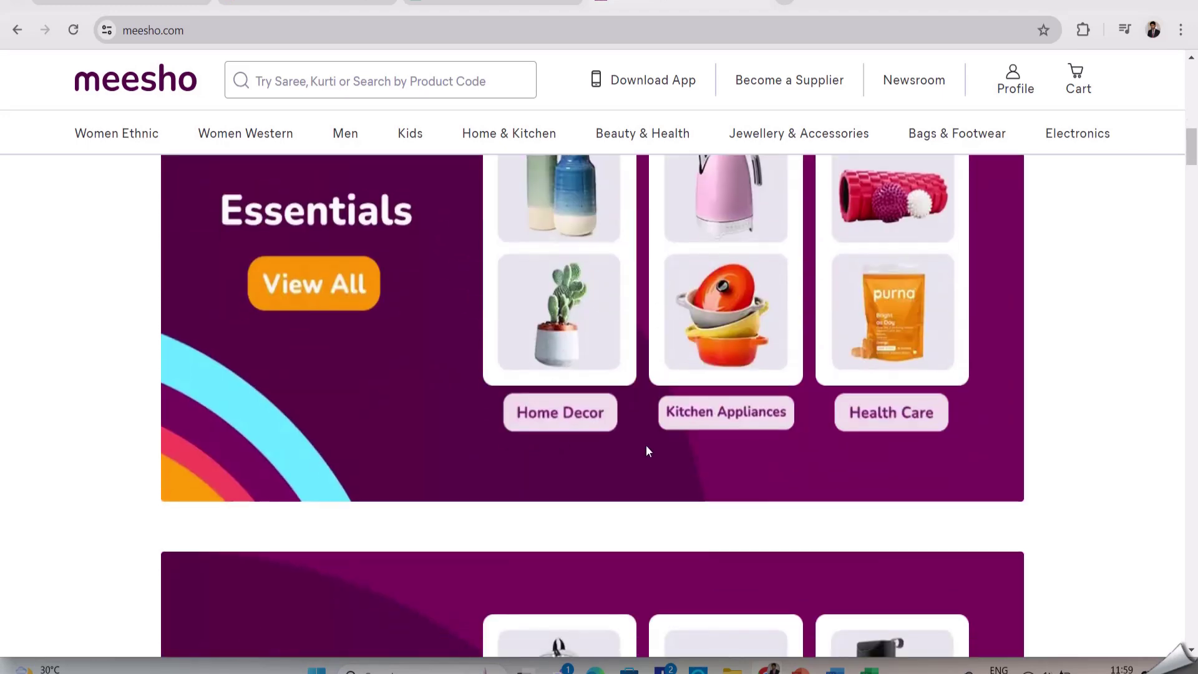
# Add the Classic Dream Catchers from Home Decor to the cart and enter a sign-up phone number
pyautogui.click(558, 417)
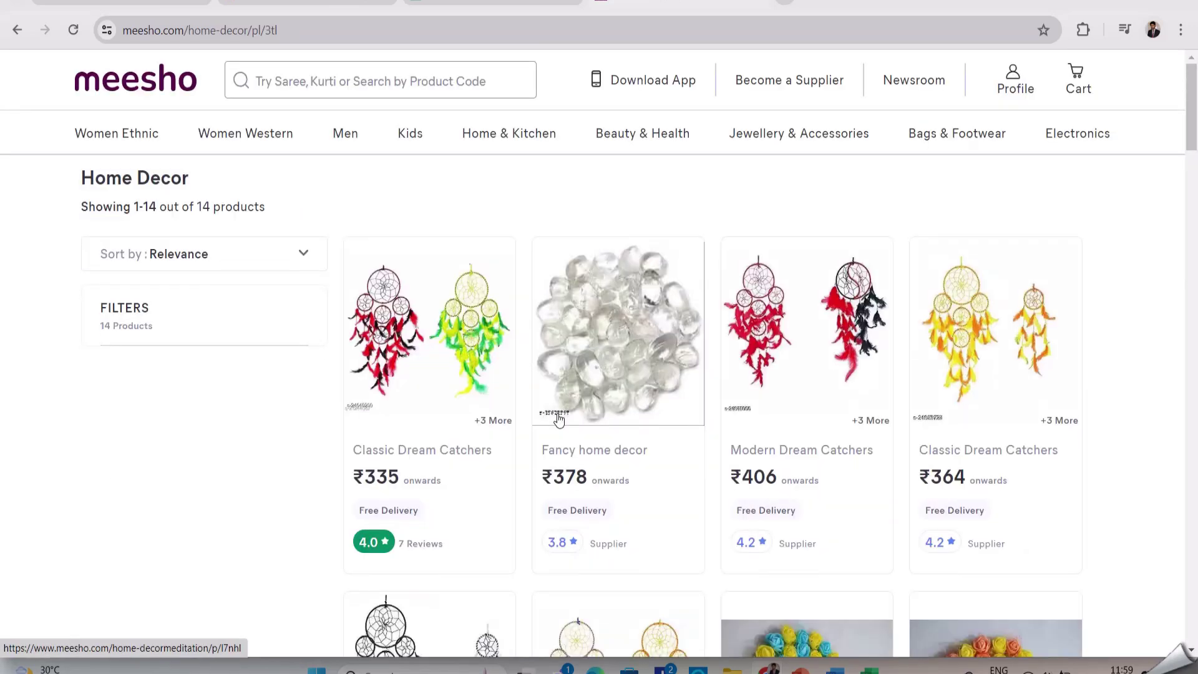
pyautogui.click(436, 367)
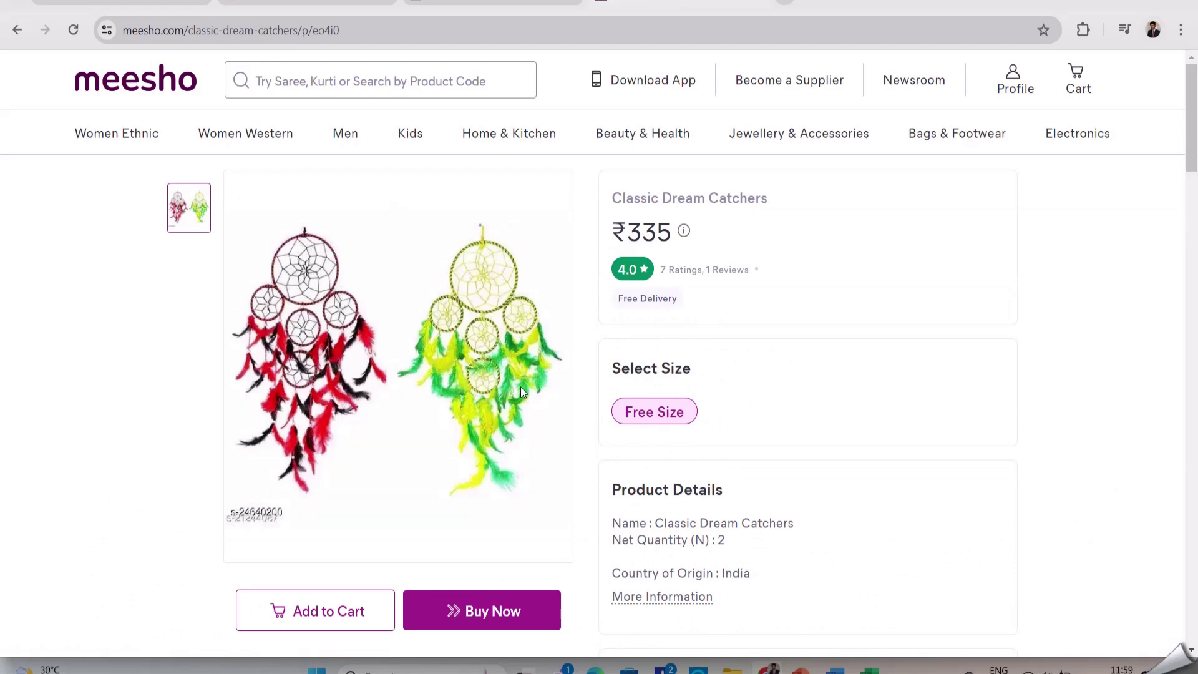
pyautogui.scroll(-3, 645, 433)
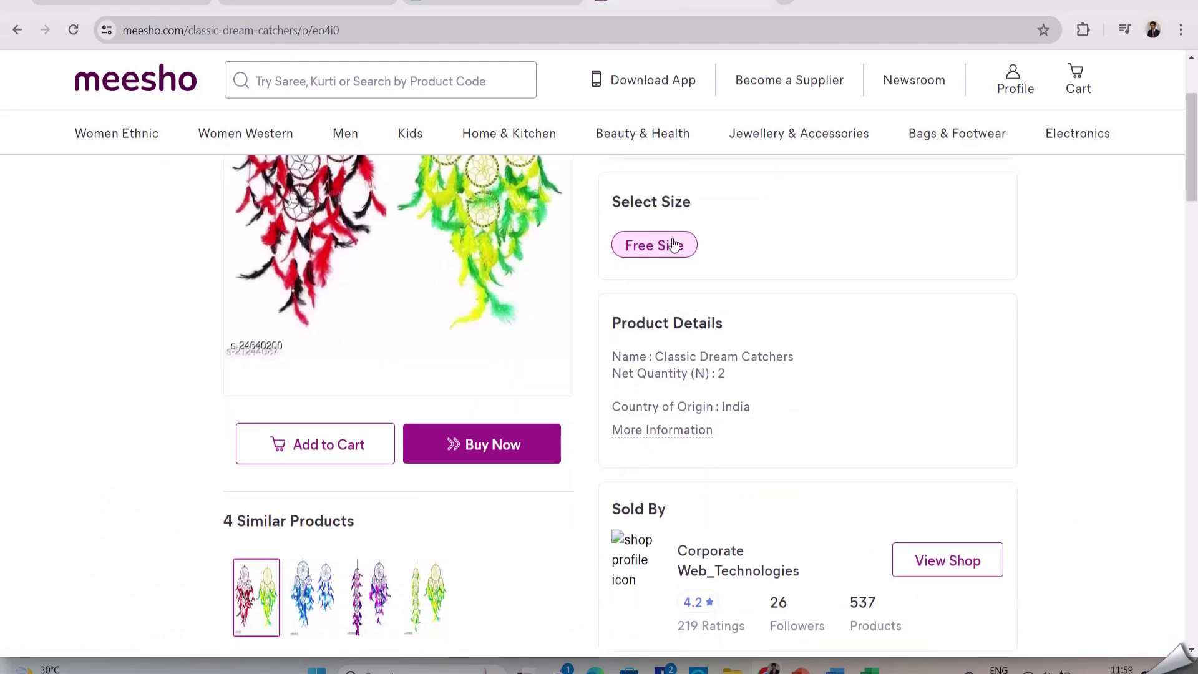
pyautogui.click(356, 457)
pyautogui.click(580, 436)
# Submit the phone number, then request the OTP again through Profile > Sign Up
pyautogui.click(590, 501)
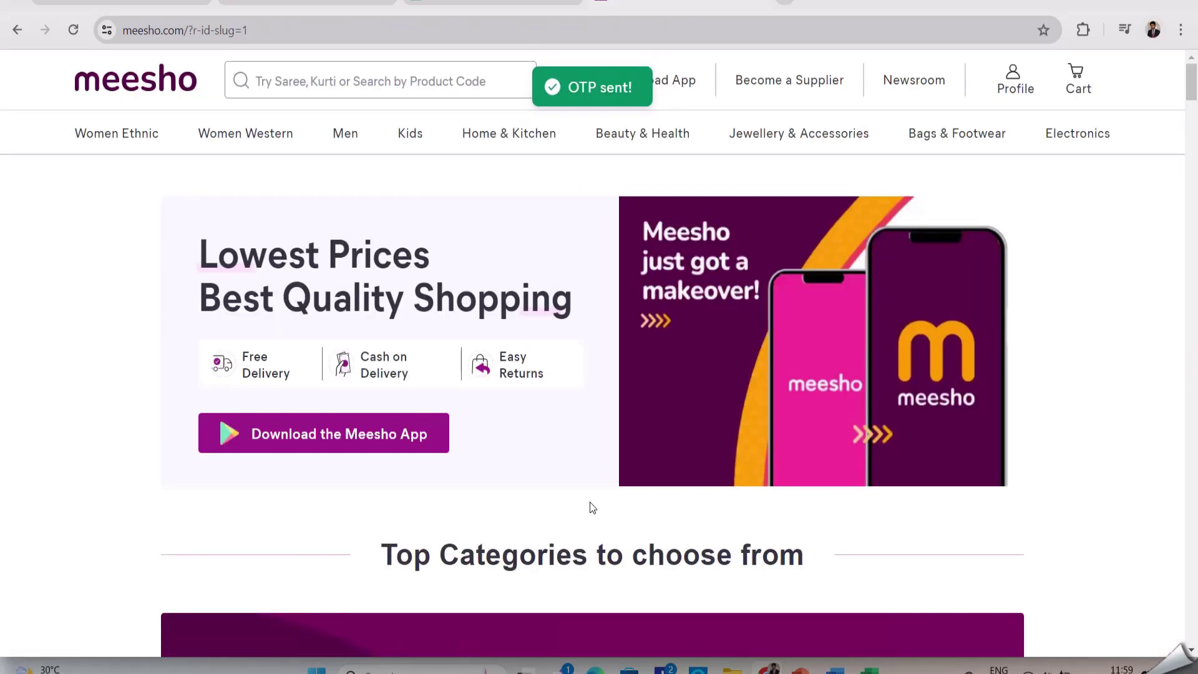
pyautogui.scroll(-3, 585, 500)
pyautogui.scroll(3, 585, 500)
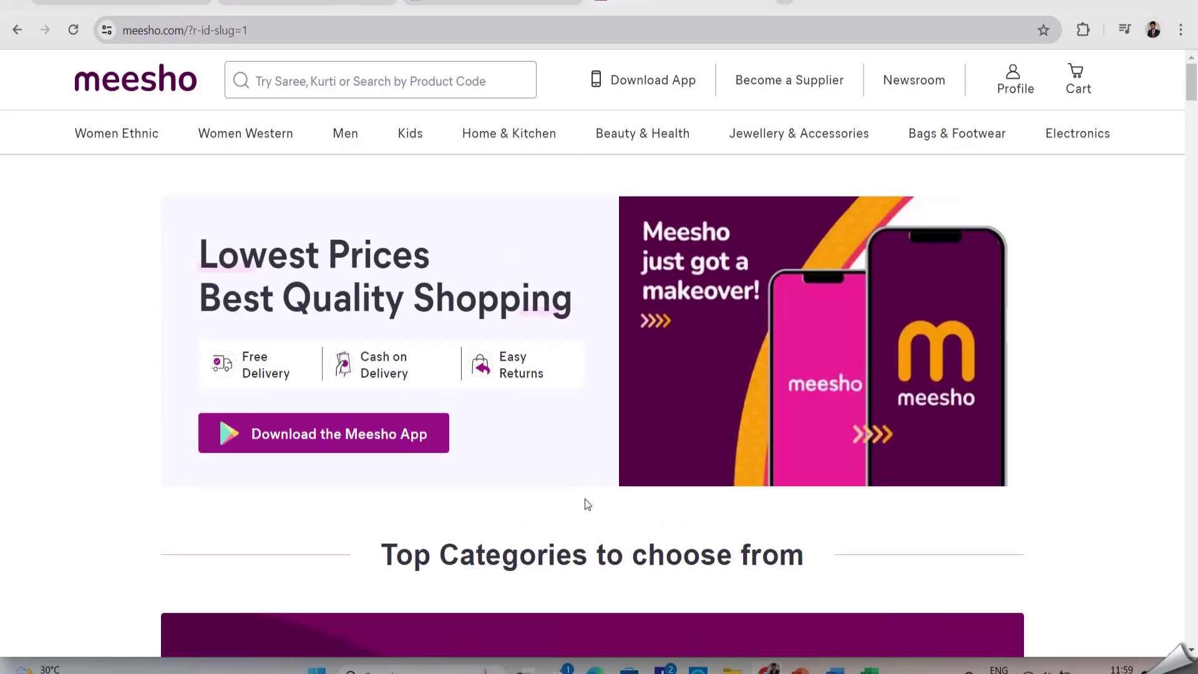
pyautogui.moveTo(1024, 100)
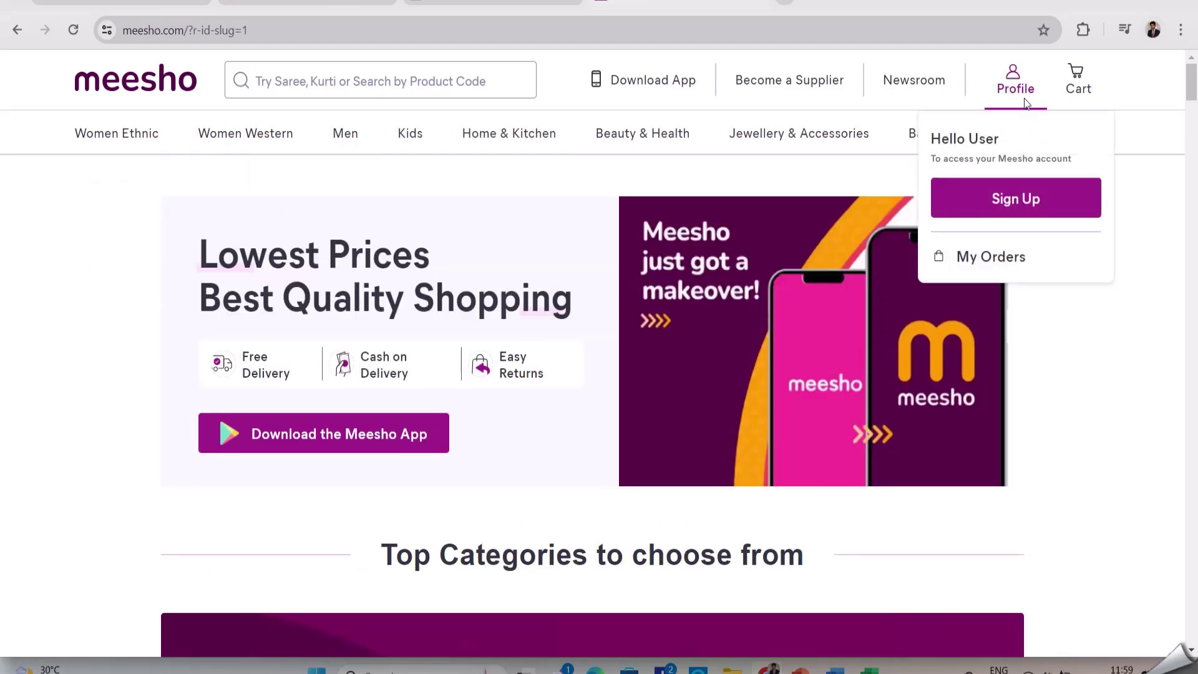
pyautogui.click(1020, 197)
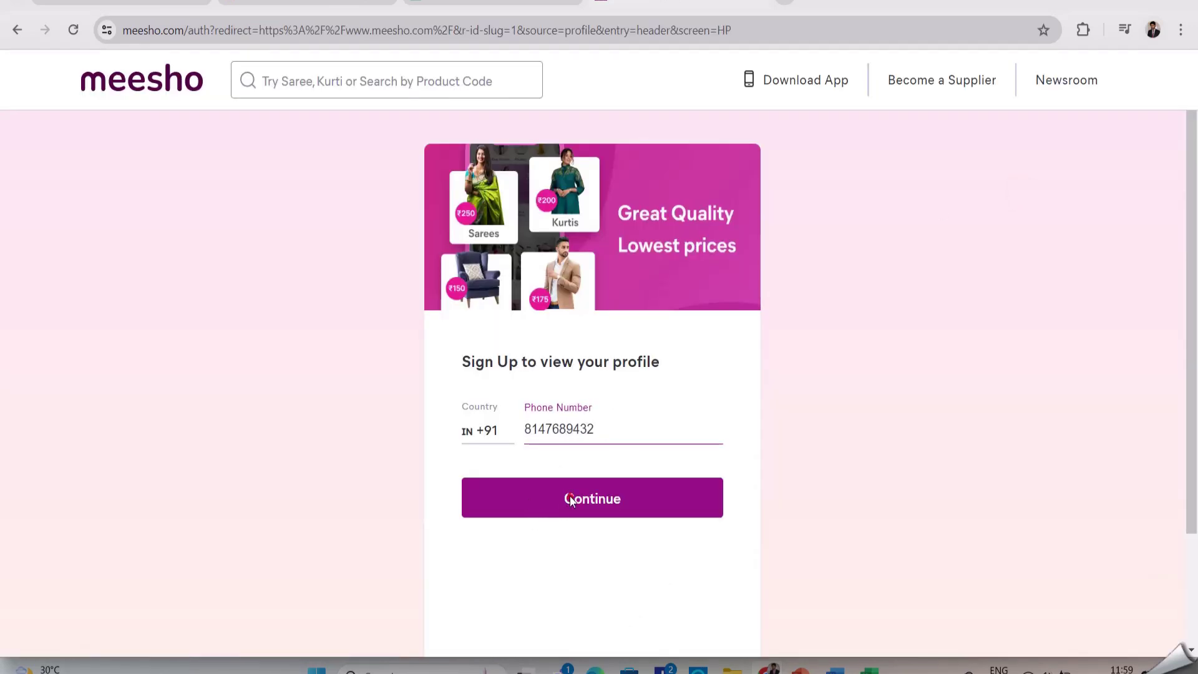
pyautogui.click(571, 499)
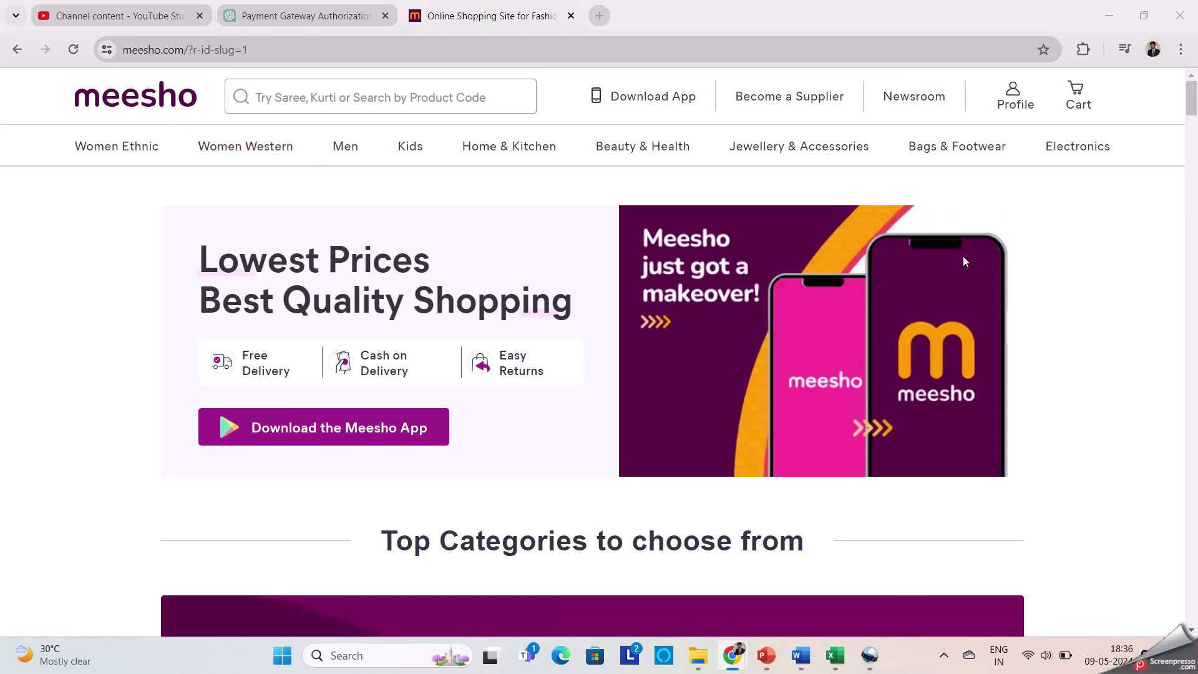
# In a new tab, search Google for 'amazo' and open the Amazon India homepage
pyautogui.click(601, 16)
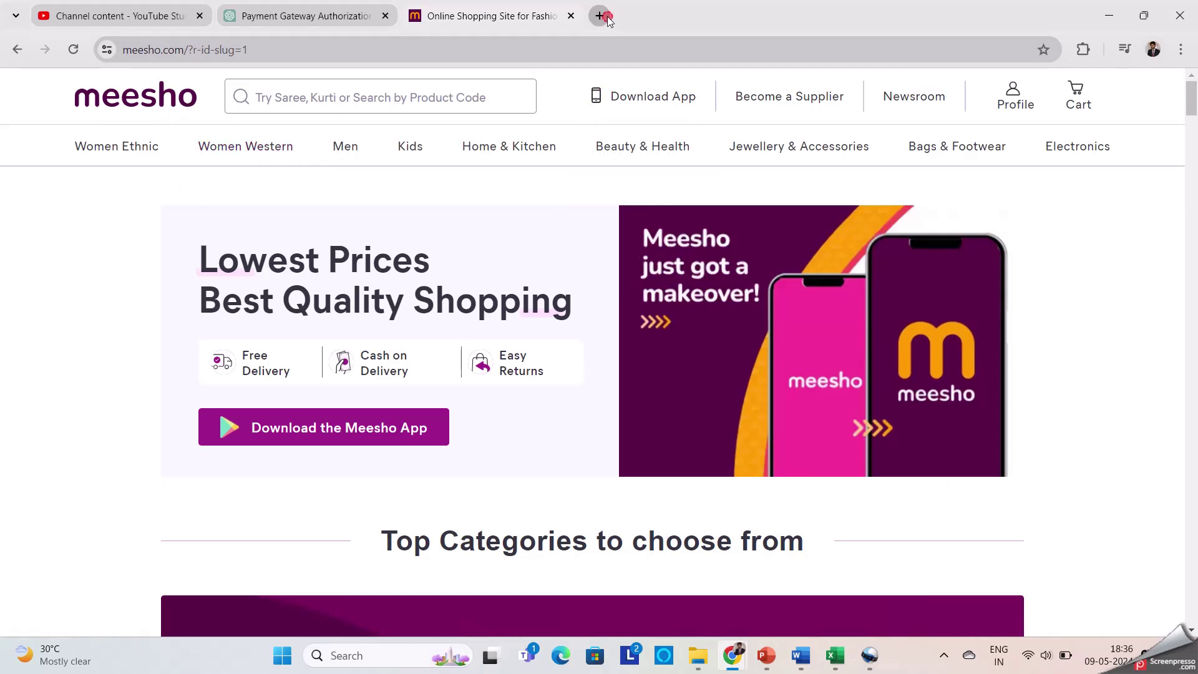
pyautogui.write('amazo')
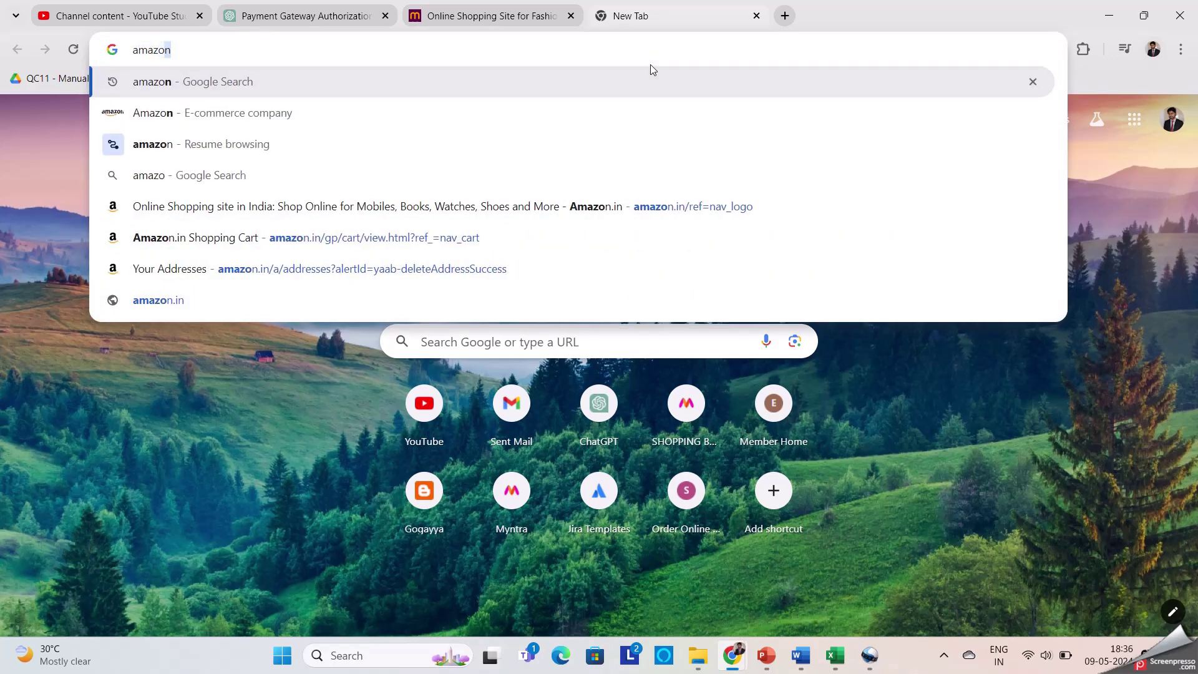
pyautogui.press('Return')
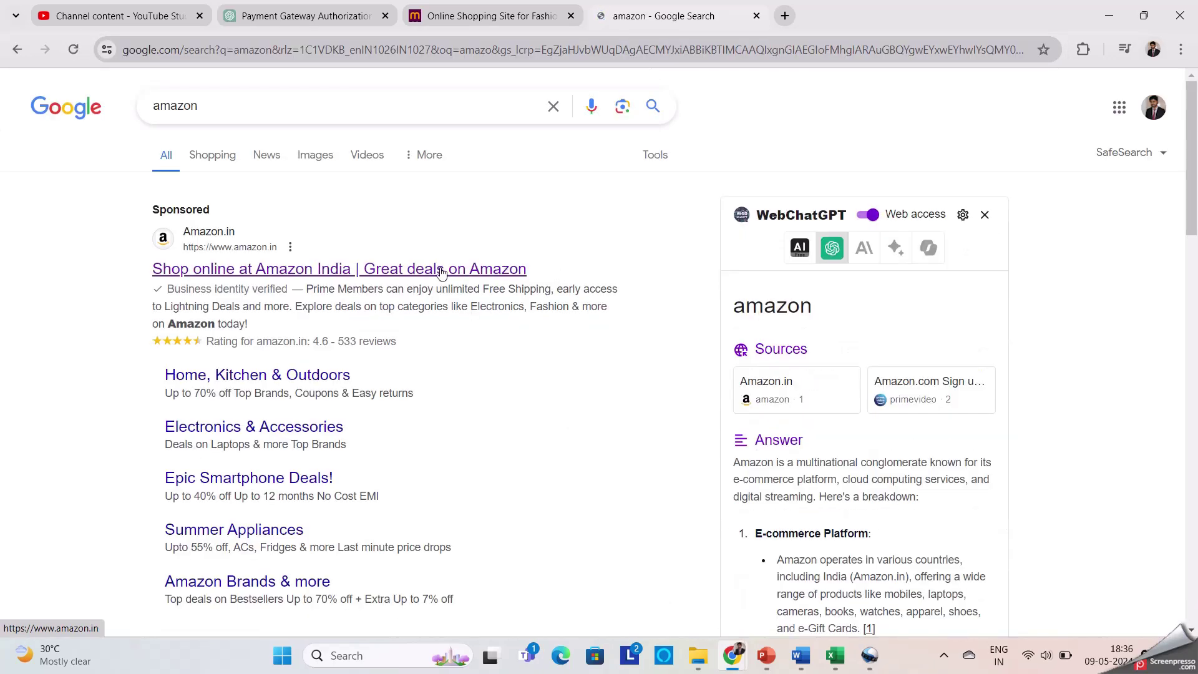
pyautogui.click(437, 268)
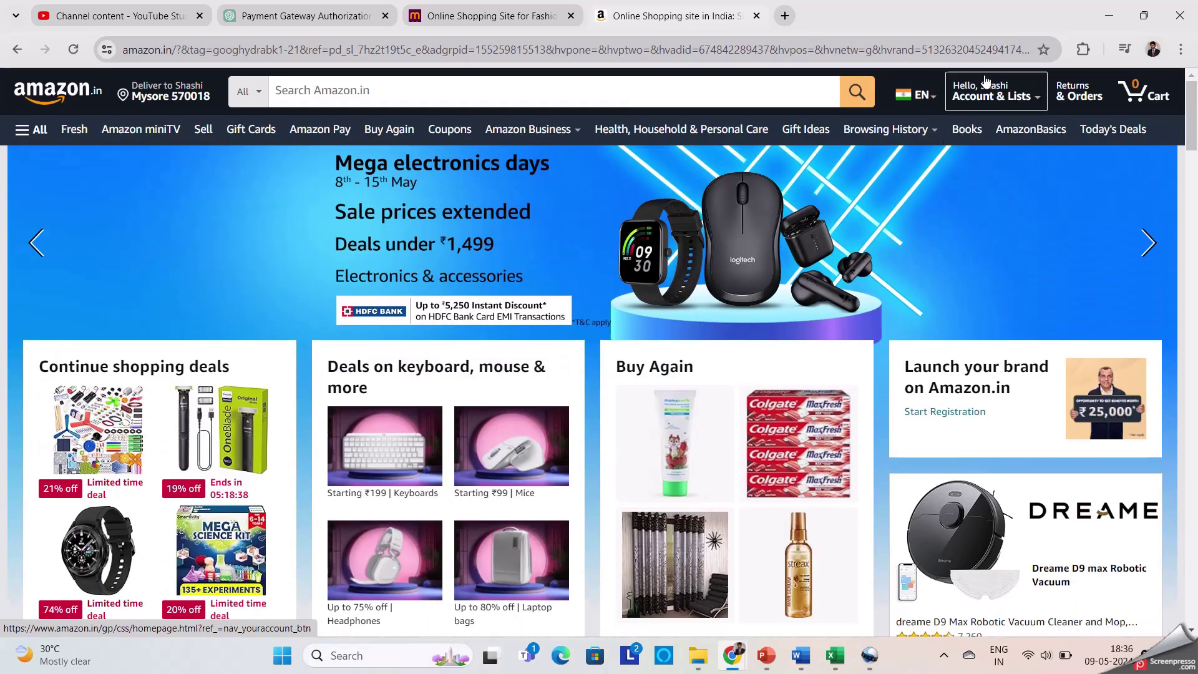
# Find and open the Oraimo cordless vacuum cleaner product page
pyautogui.moveTo(991, 94)
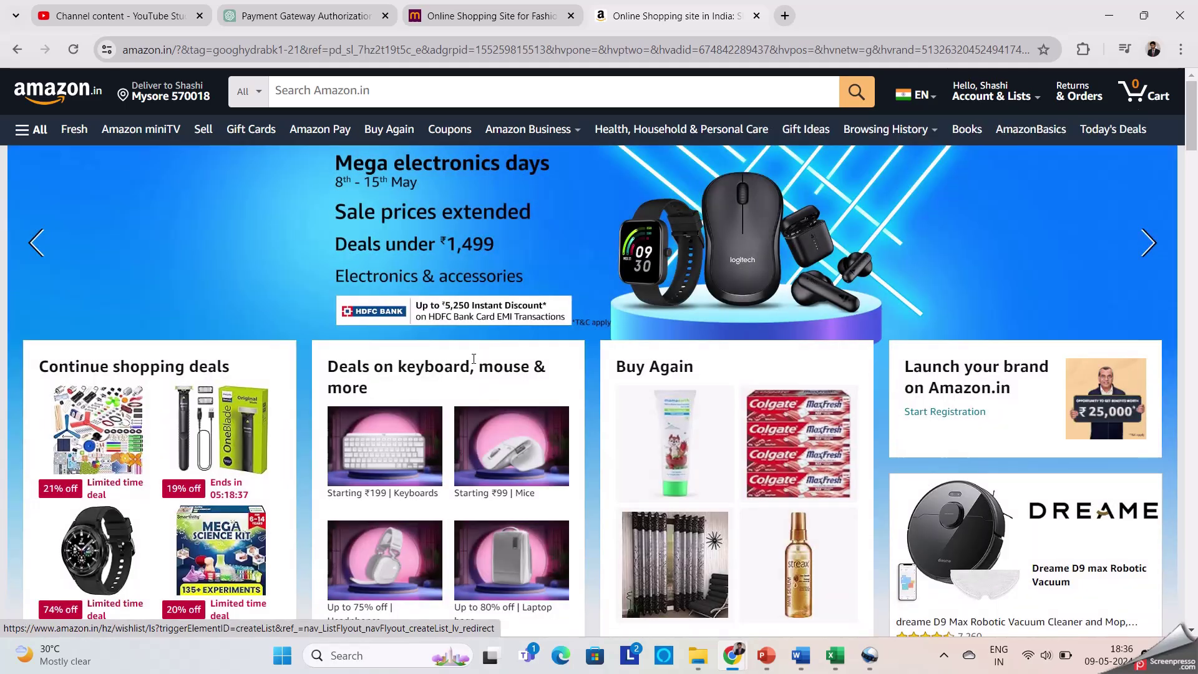
pyautogui.scroll(-10, 473, 357)
pyautogui.scroll(-8, 473, 356)
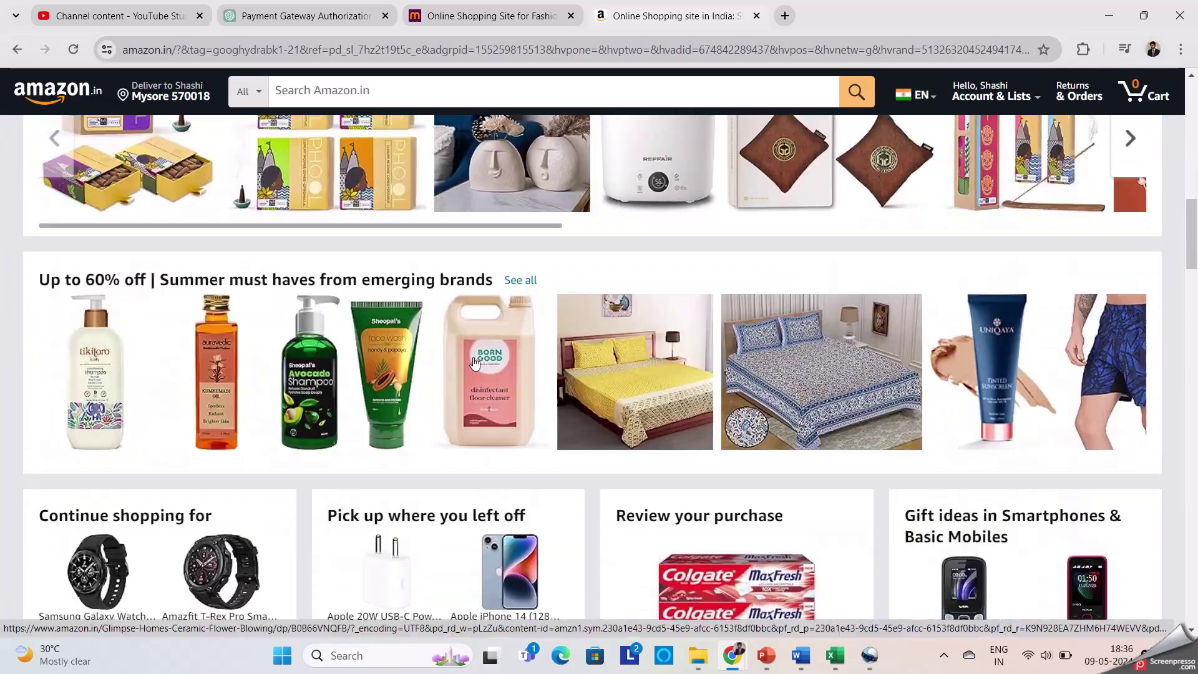
pyautogui.scroll(9, 473, 357)
pyautogui.scroll(10, 475, 357)
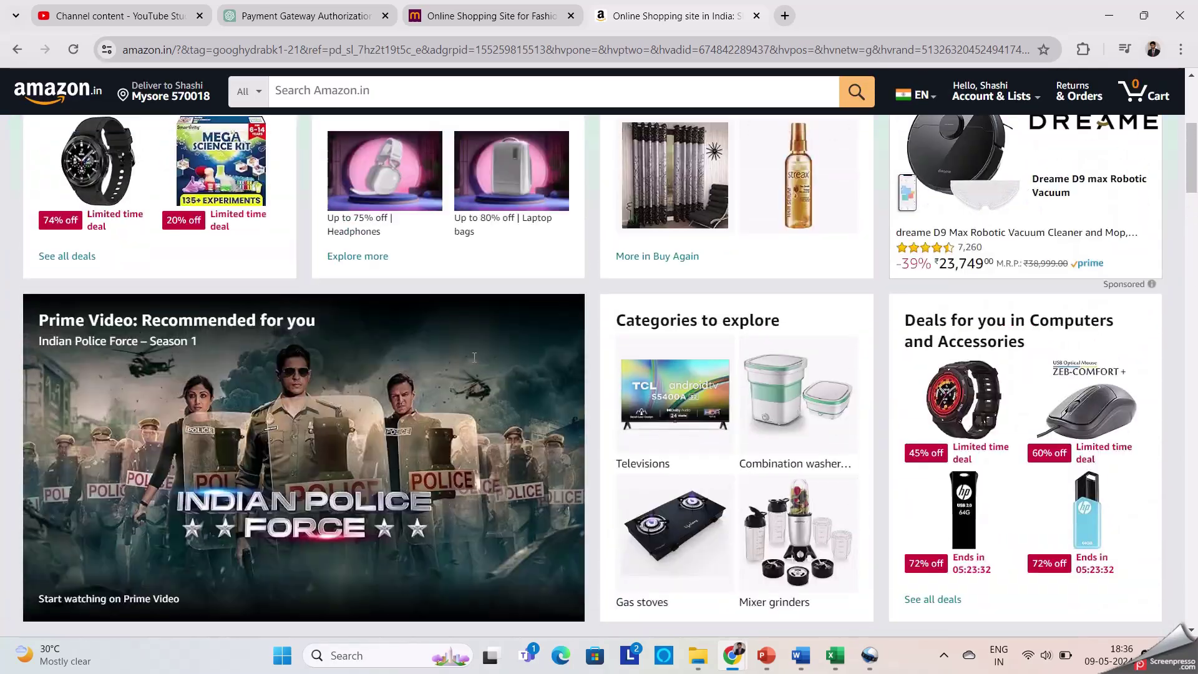
pyautogui.scroll(-15, 474, 357)
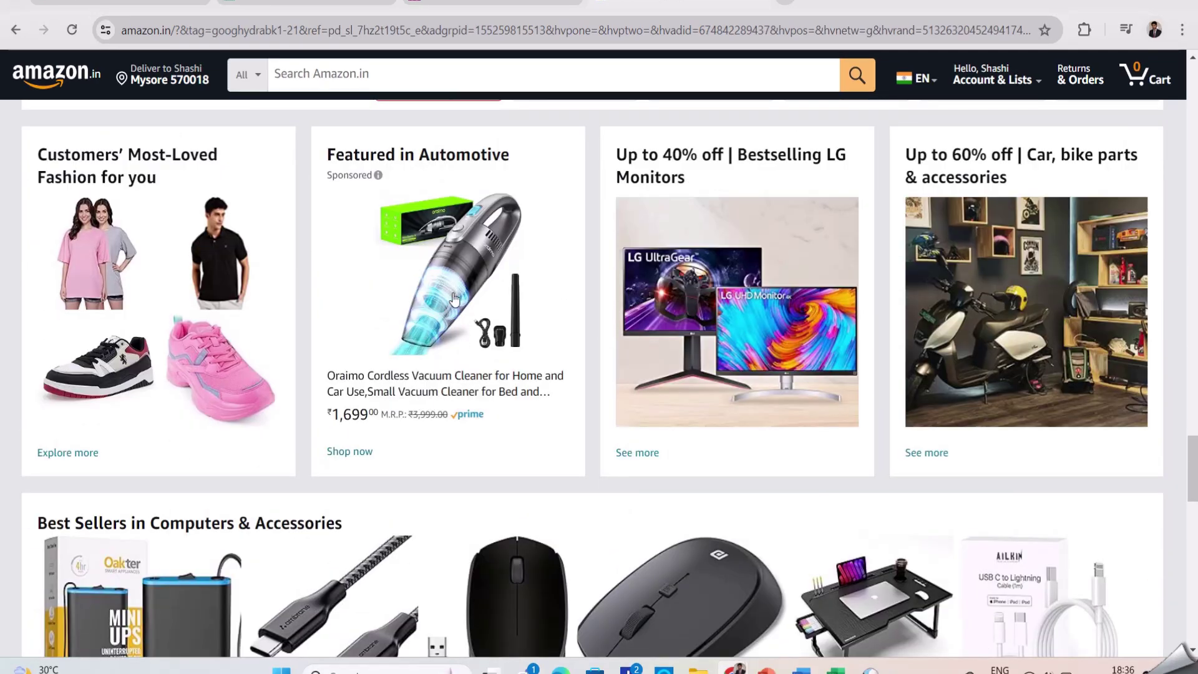
pyautogui.click(454, 298)
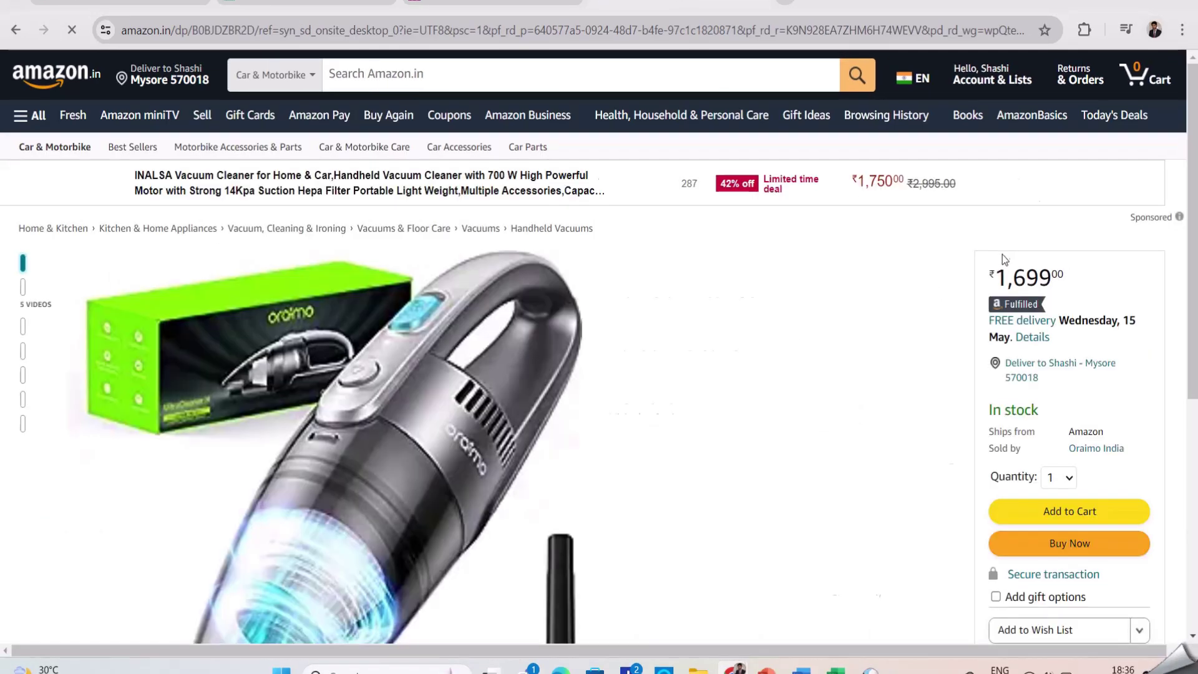
# Add the Oraimo vacuum to the cart, try quantity 2 (₹3,398.00), then set it to 1
pyautogui.click(1073, 516)
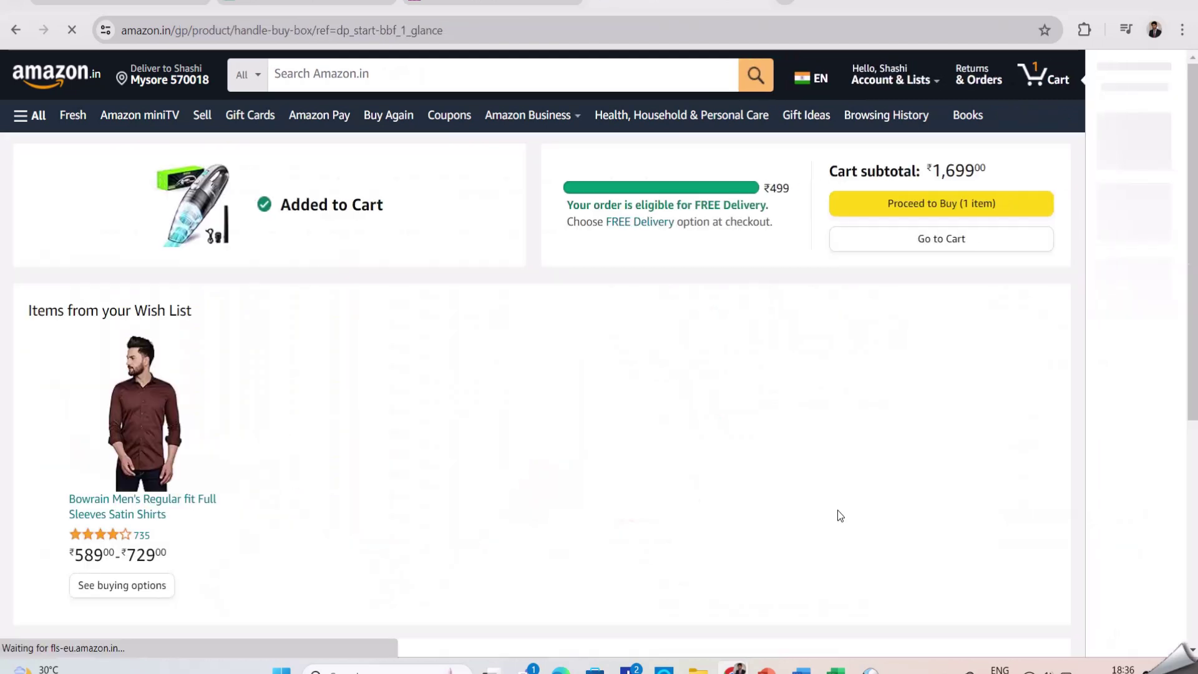
pyautogui.click(918, 241)
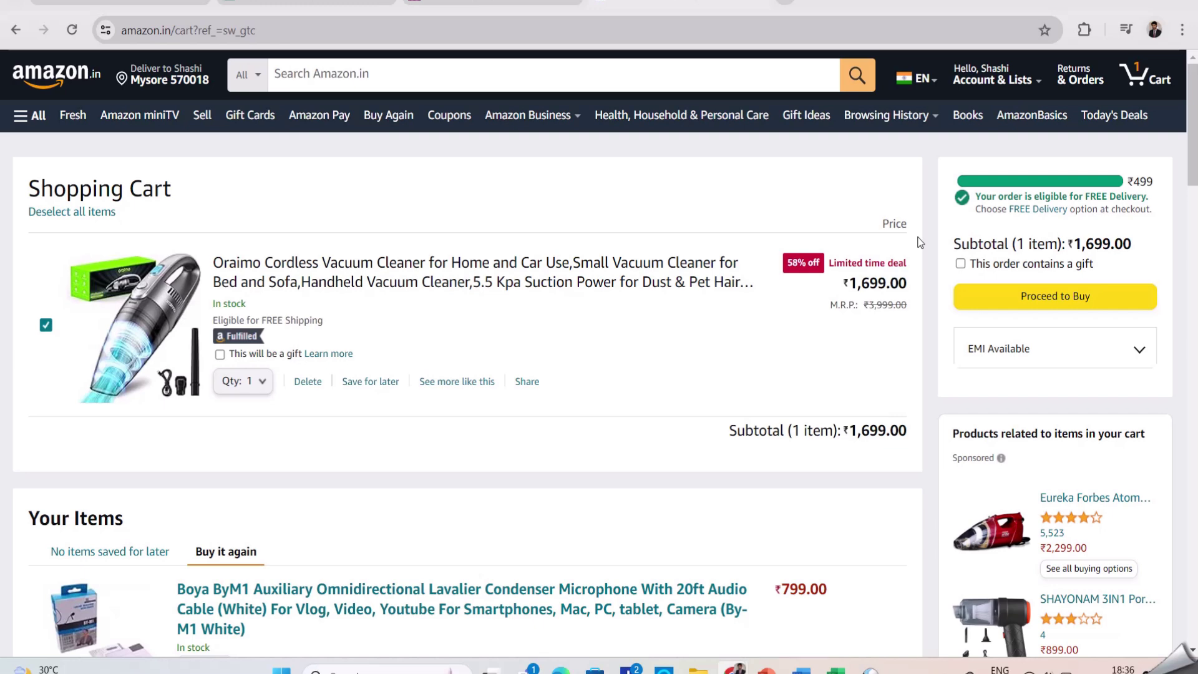
pyautogui.click(255, 381)
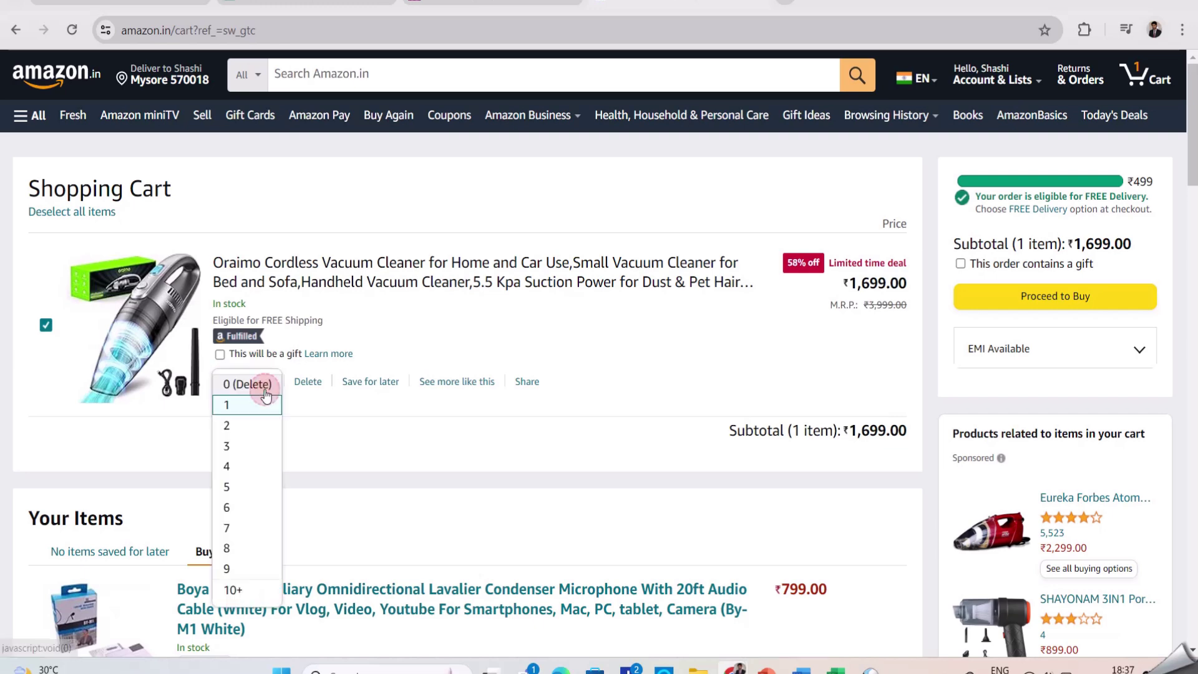
pyautogui.click(245, 426)
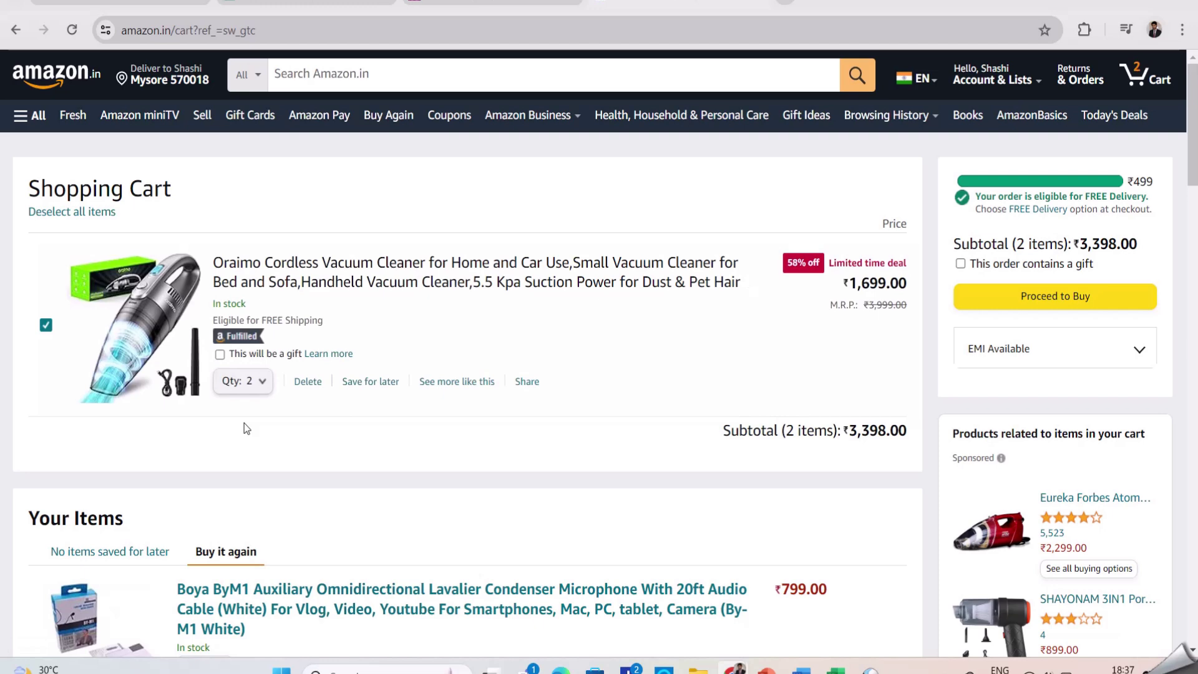
pyautogui.moveTo(1080, 240); pyautogui.dragTo(1138, 248)
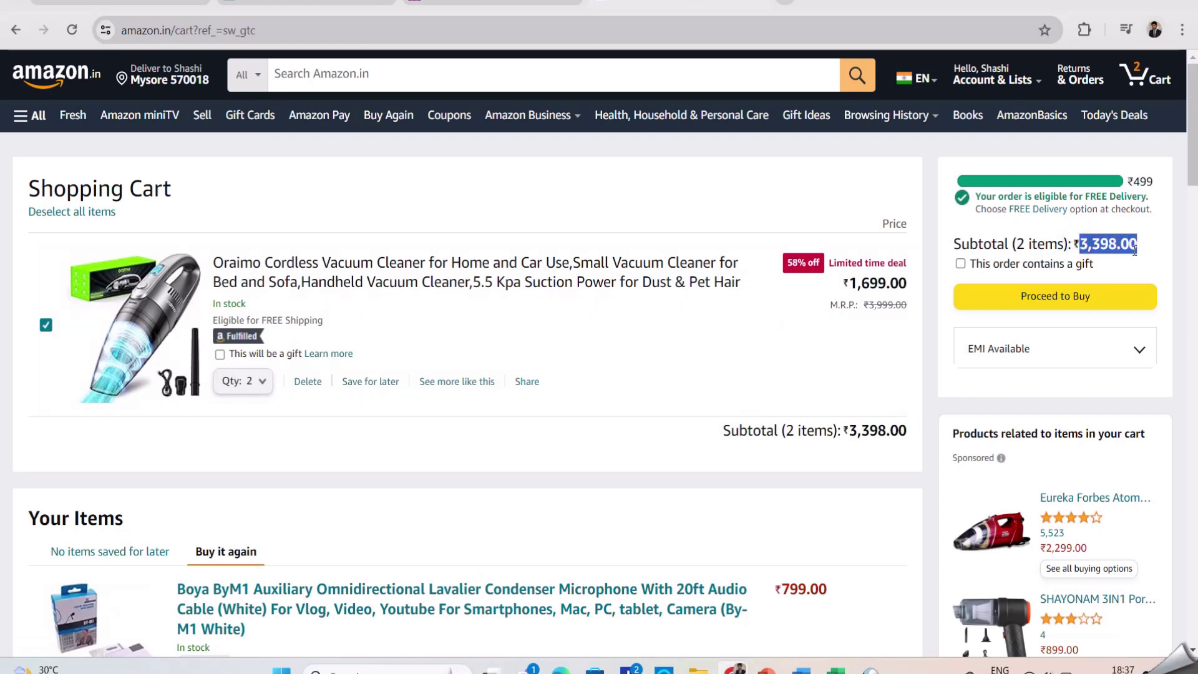
pyautogui.click(243, 381)
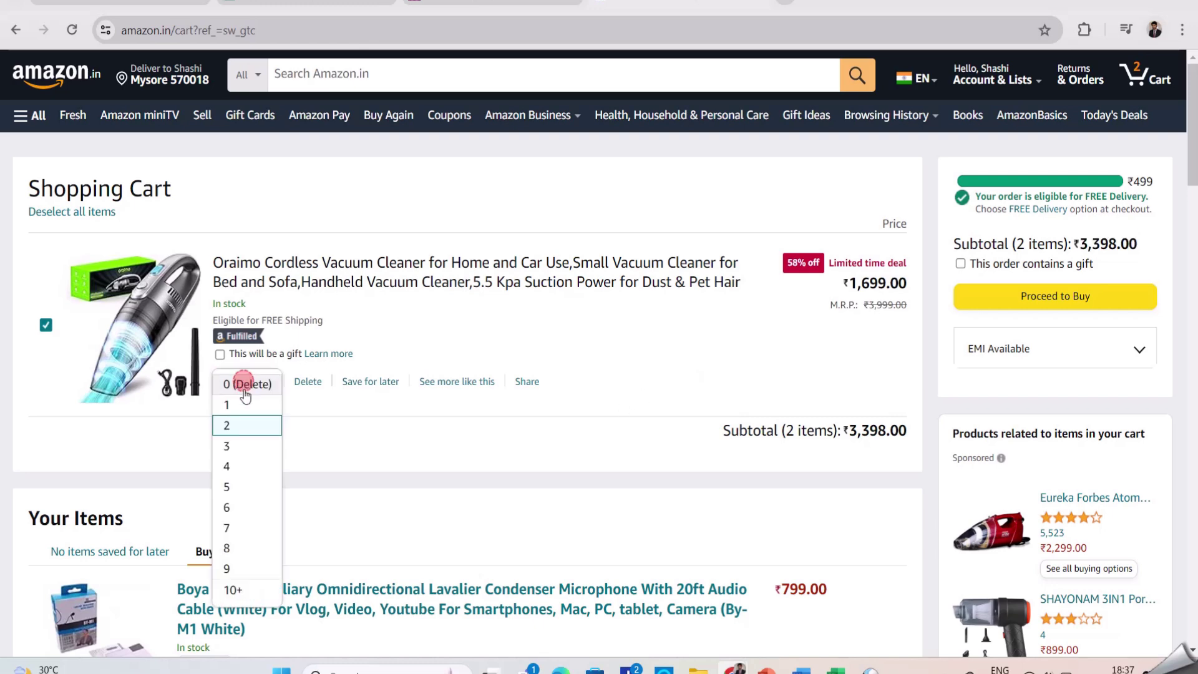
pyautogui.click(245, 405)
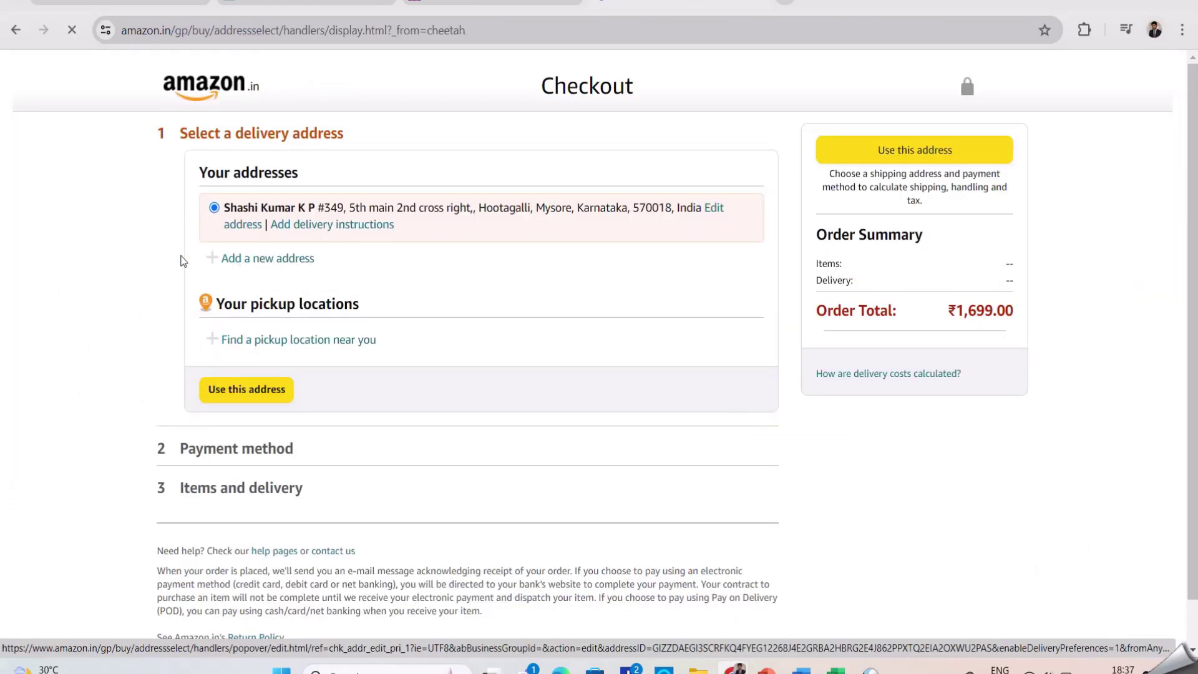
# Deliver to the saved address and stay in checkout after the leave prompt
pyautogui.click(900, 151)
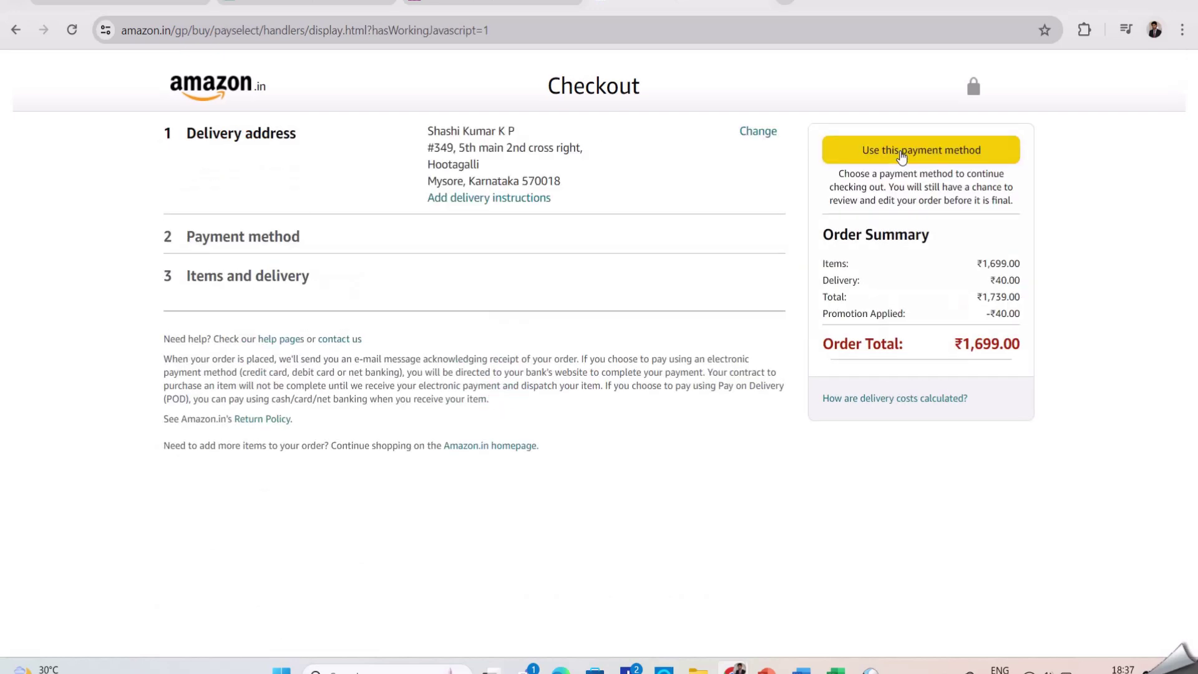
pyautogui.scroll(-2, 653, 325)
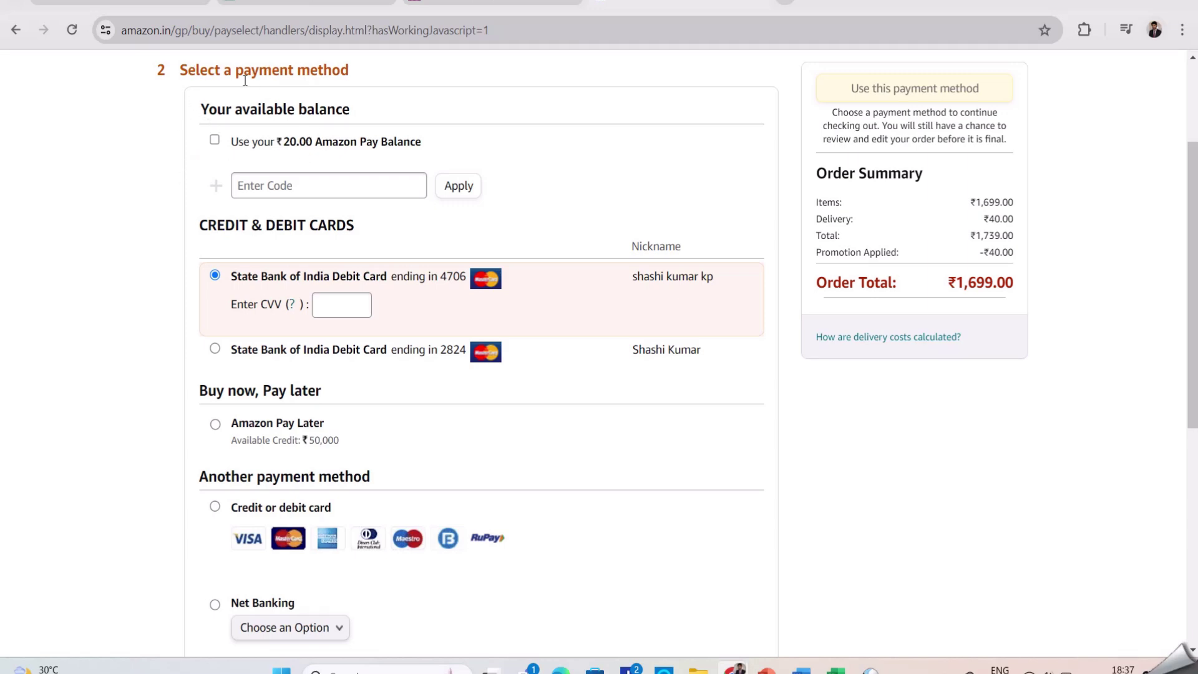
pyautogui.scroll(3, 312, 195)
pyautogui.click(196, 94)
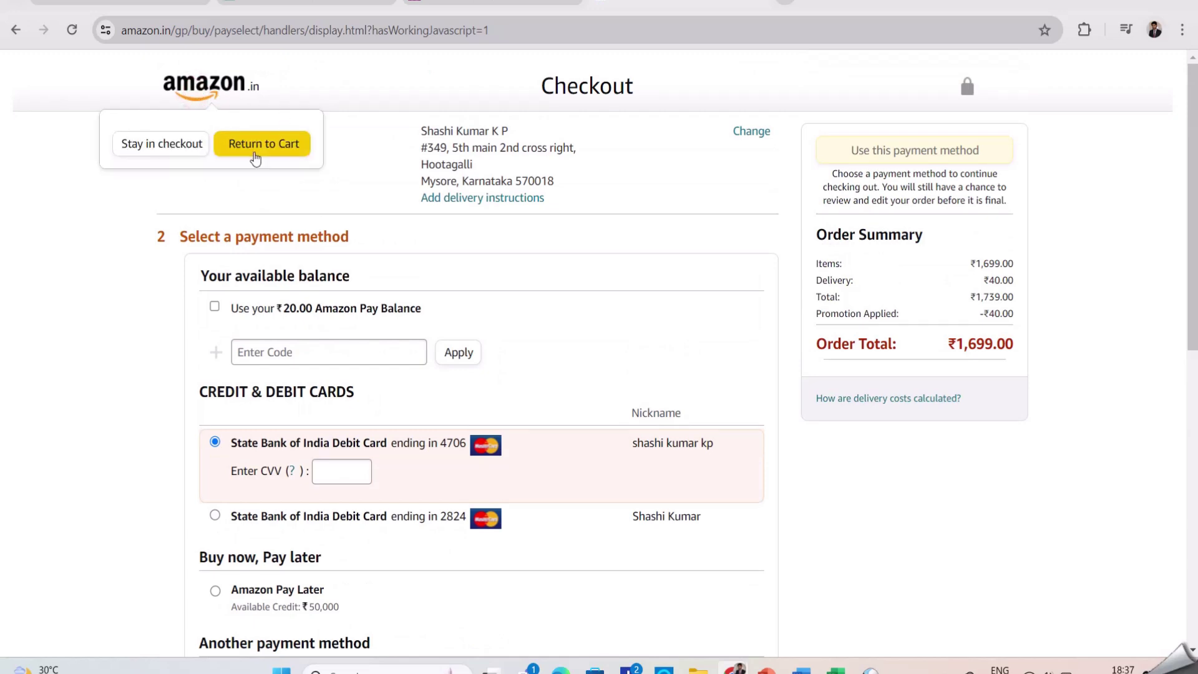
pyautogui.click(156, 291)
# Try the Other UPI Apps, Net Banking, EMI and Cash on Delivery payment options
pyautogui.scroll(-4, 182, 265)
pyautogui.scroll(3, 214, 260)
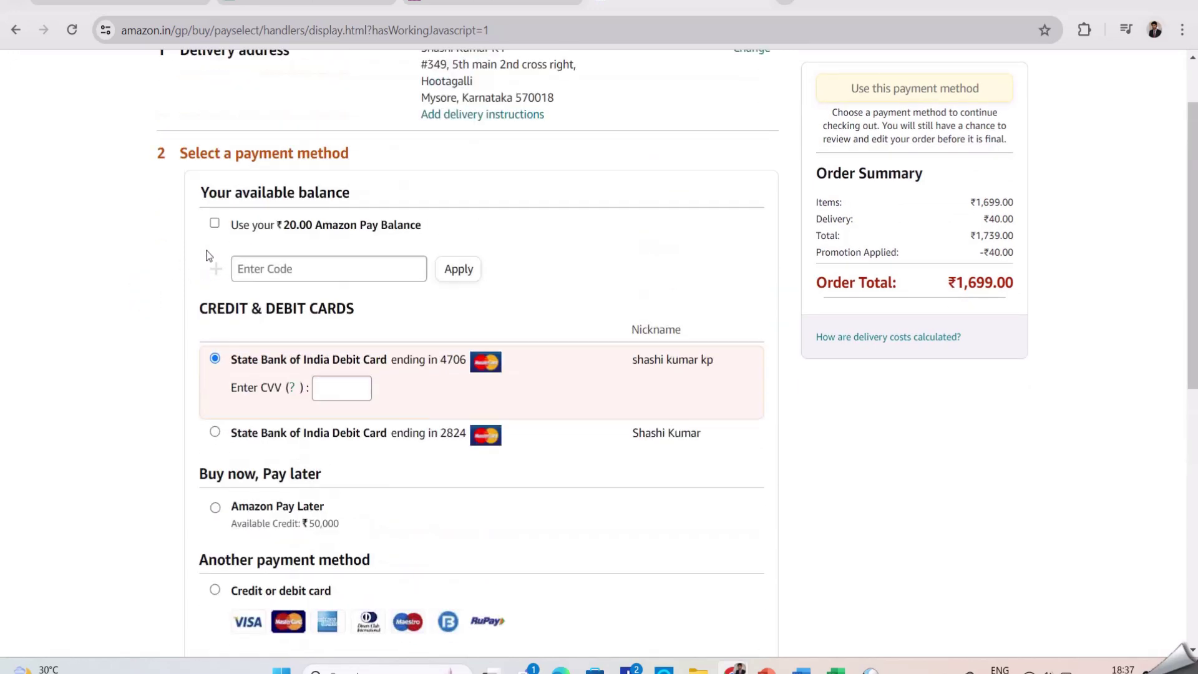
pyautogui.scroll(-1, 282, 220)
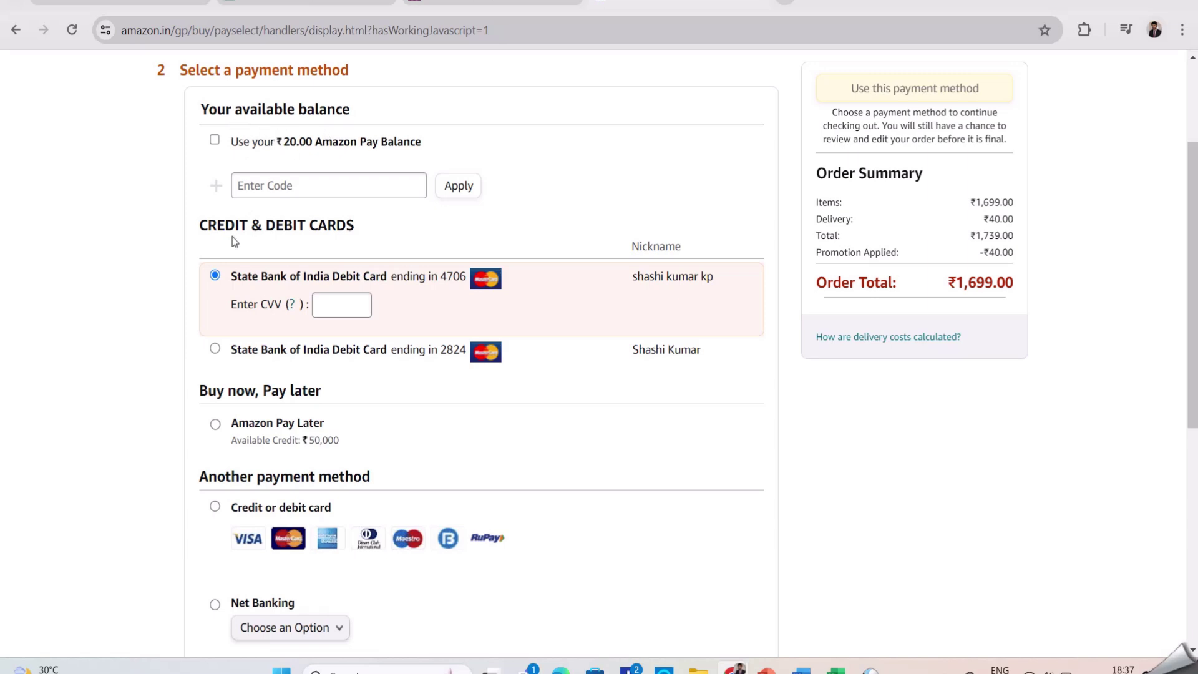
pyautogui.moveTo(200, 226); pyautogui.dragTo(455, 256)
pyautogui.click(546, 221)
pyautogui.scroll(-1, 429, 321)
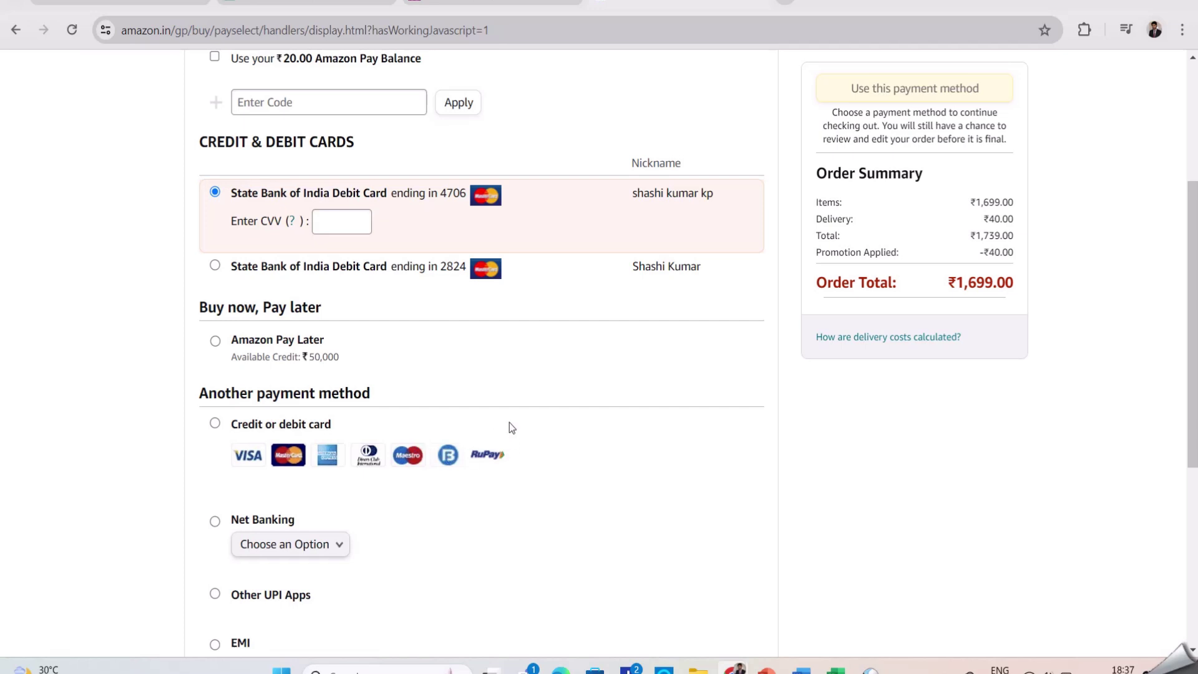
pyautogui.scroll(-2, 509, 422)
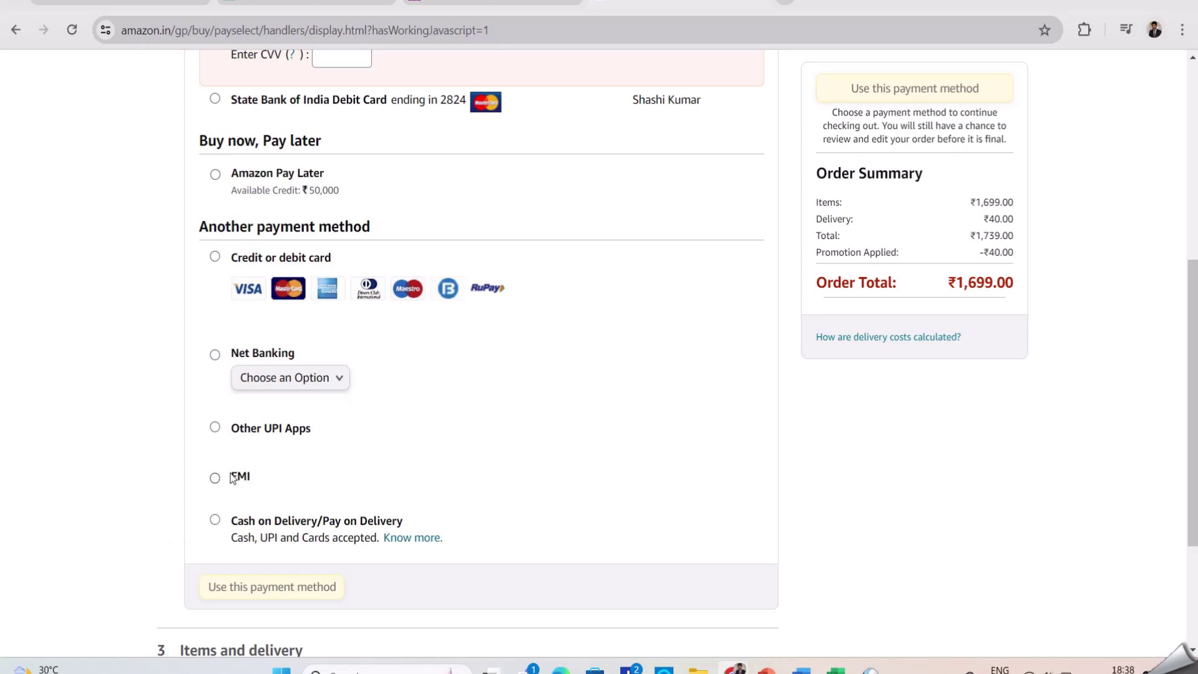
pyautogui.tripleClick(311, 423)
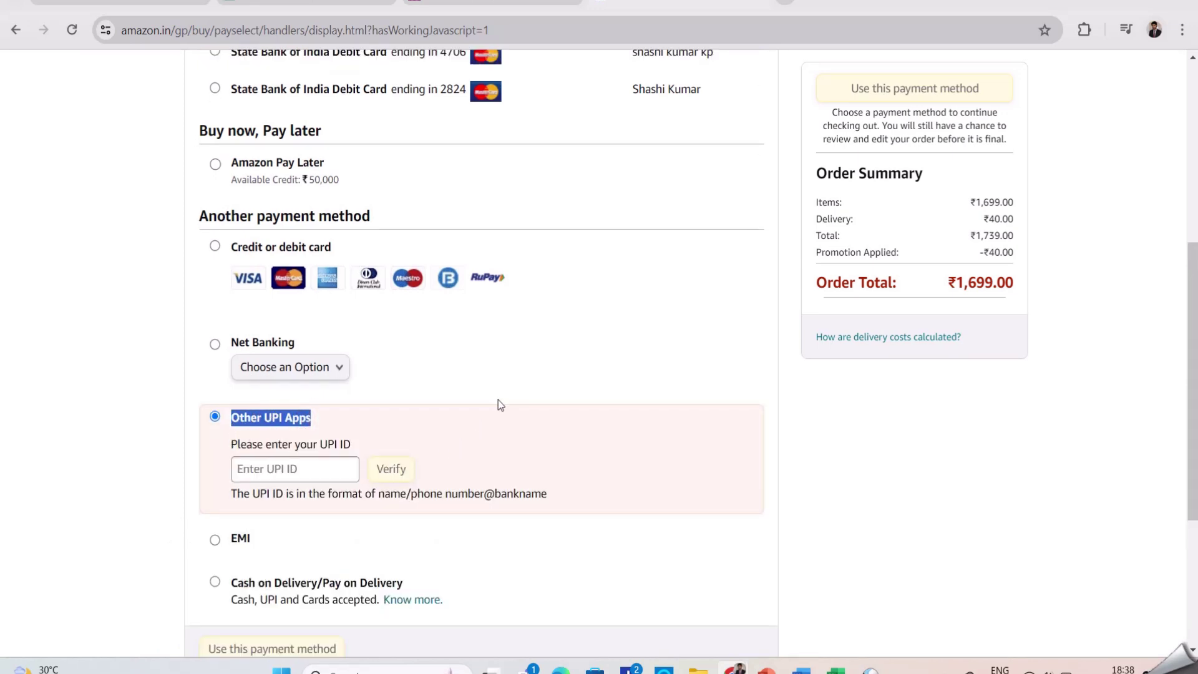
pyautogui.click(535, 375)
pyautogui.click(356, 365)
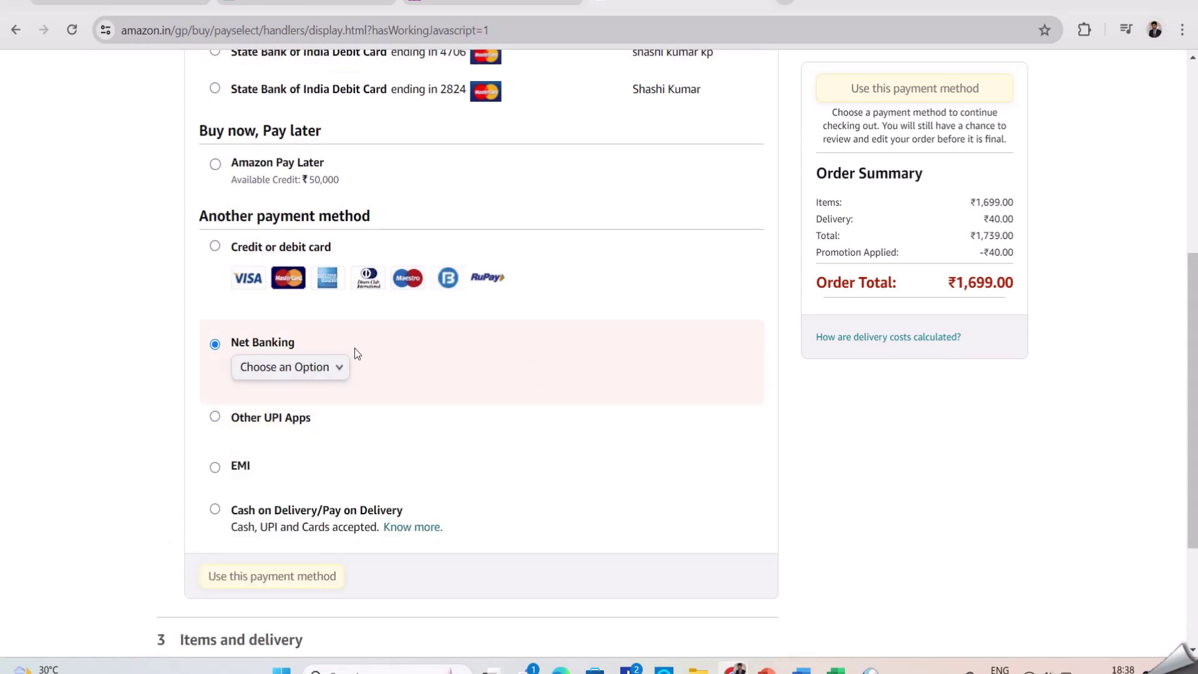
pyautogui.click(247, 467)
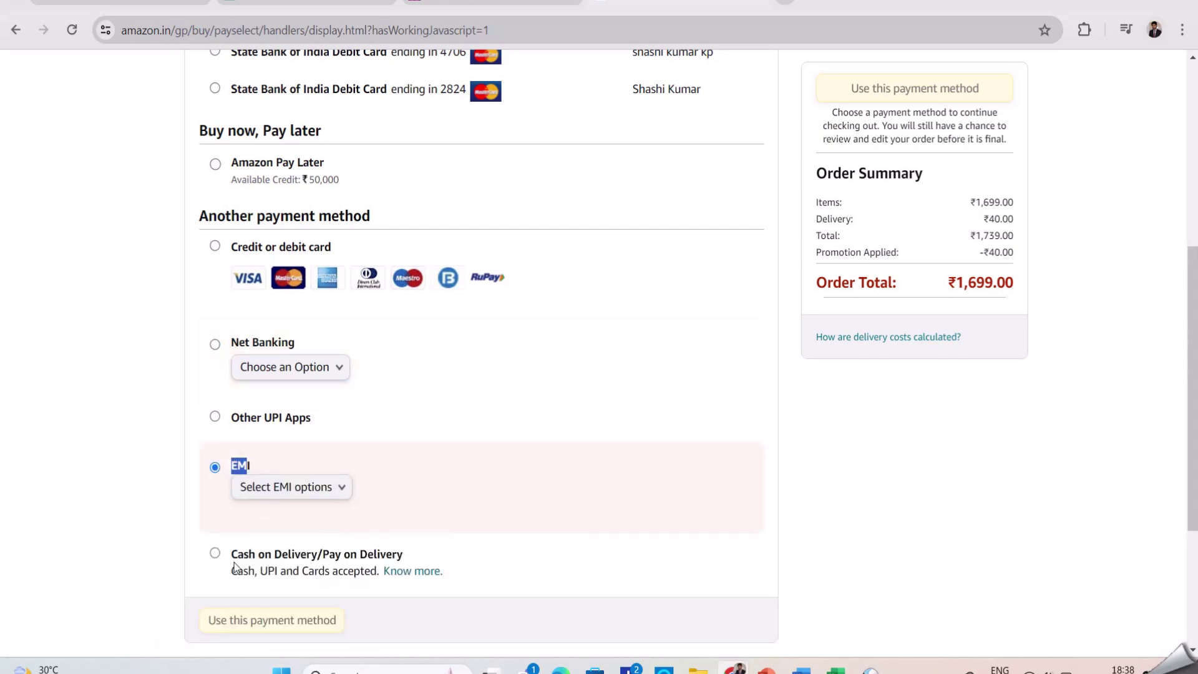
pyautogui.moveTo(236, 556); pyautogui.dragTo(528, 557)
# Apply and then remove the ₹20.00 Amazon Pay balance
pyautogui.scroll(6, 689, 437)
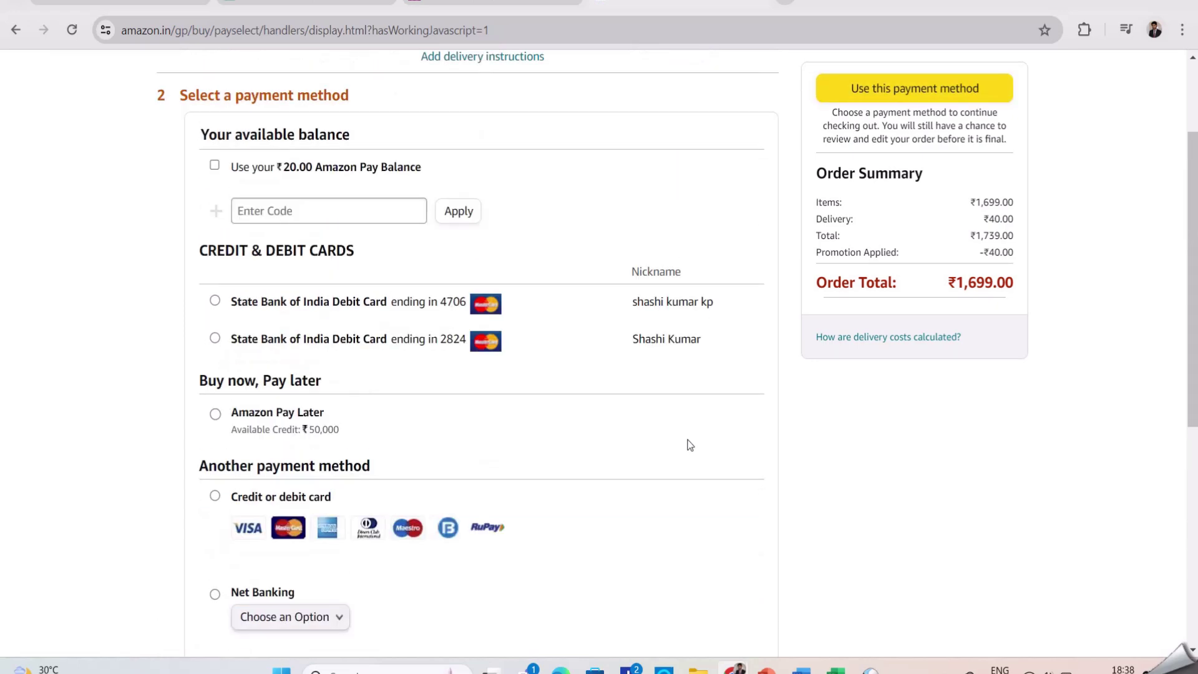
pyautogui.scroll(-6, 688, 446)
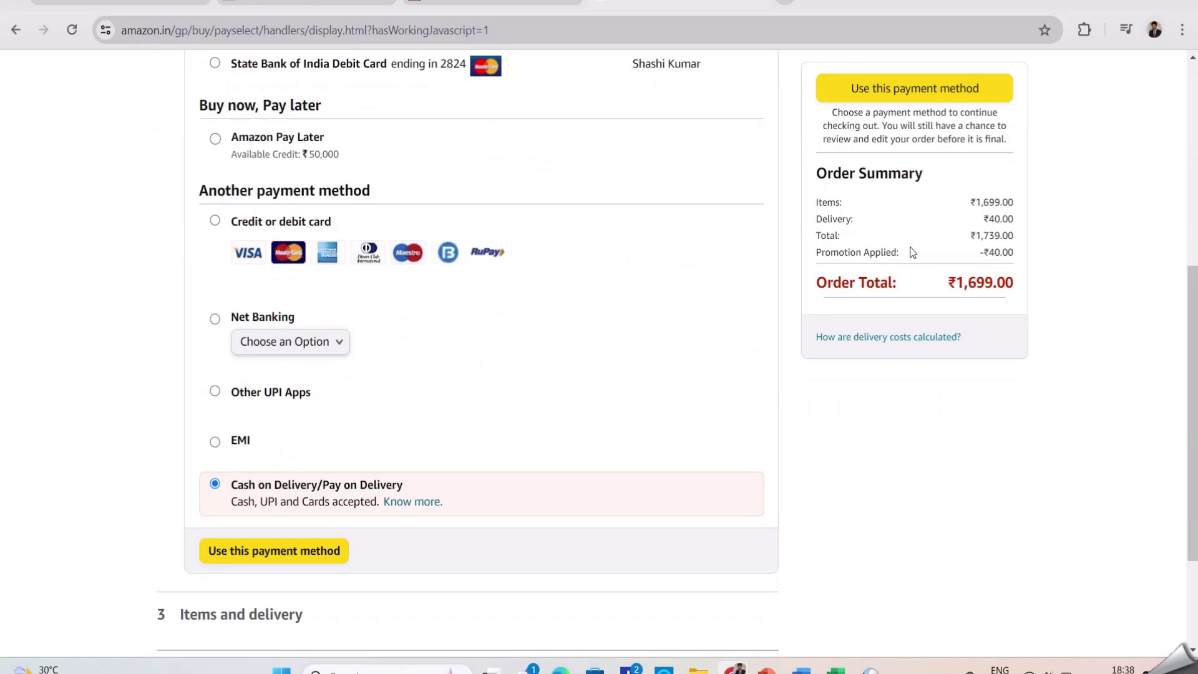
pyautogui.scroll(1, 701, 375)
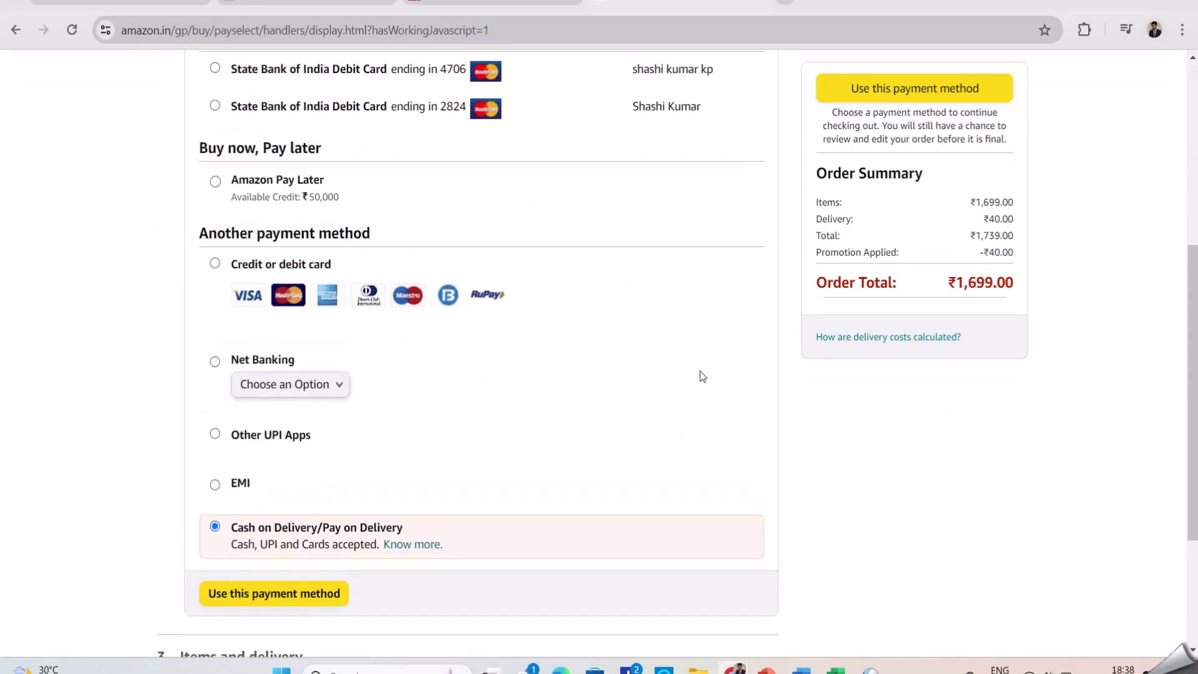
pyautogui.scroll(2, 716, 398)
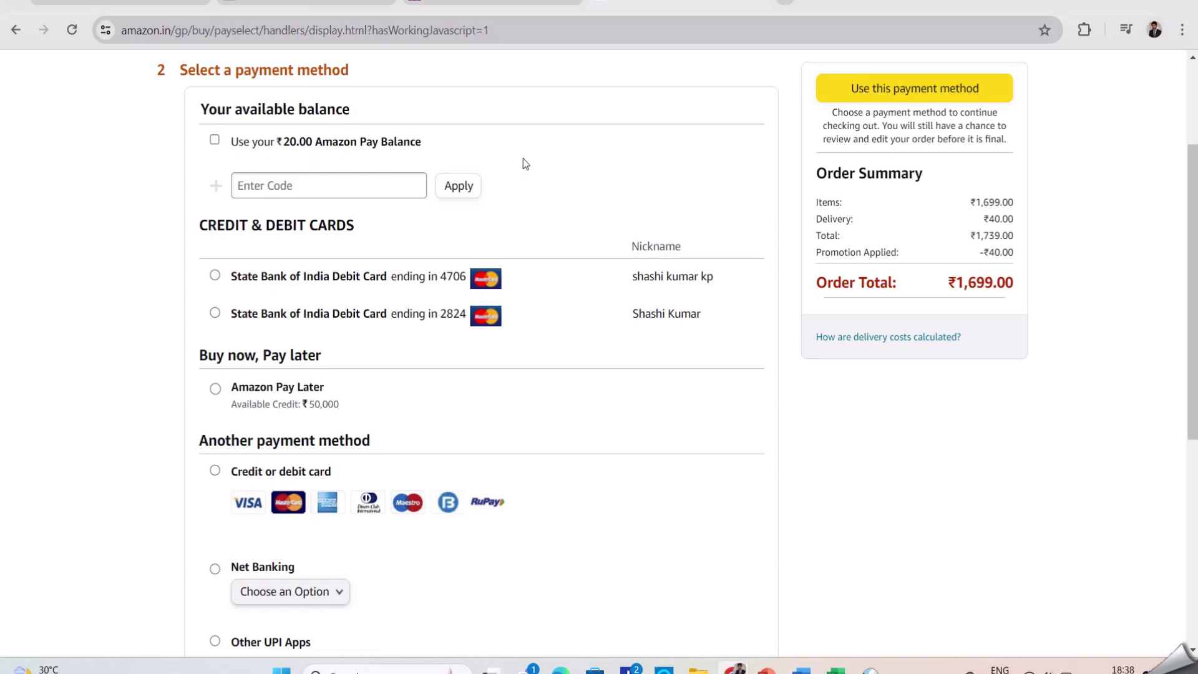
pyautogui.click(215, 142)
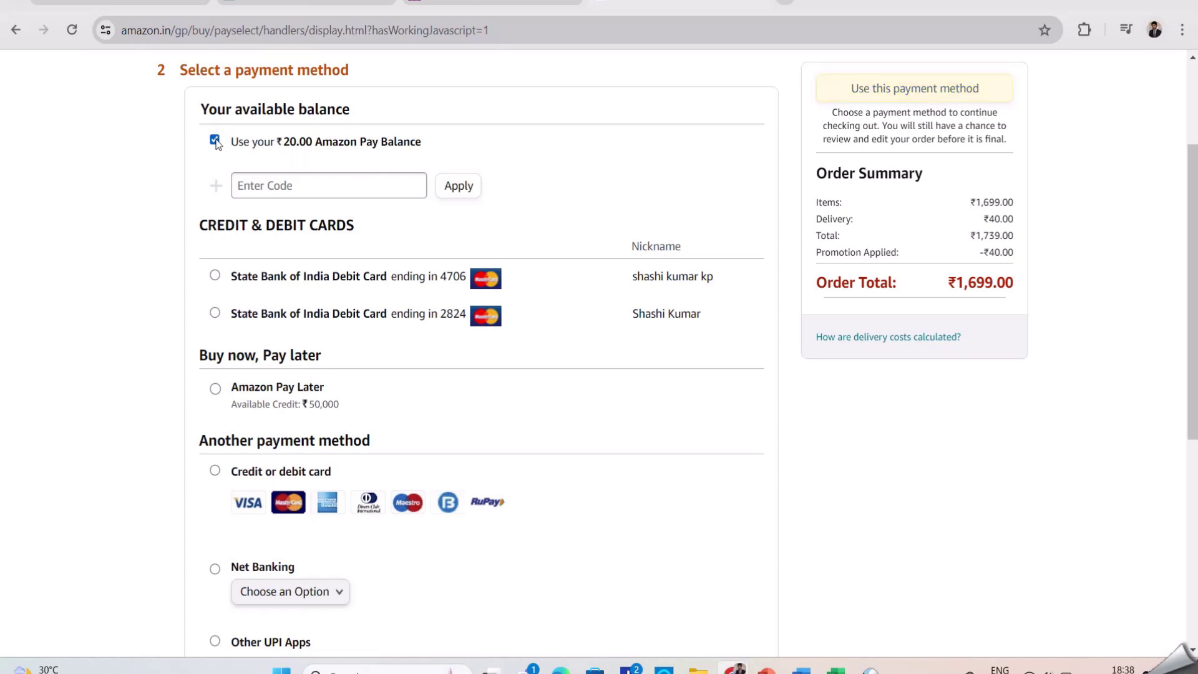
pyautogui.click(215, 142)
# Try both saved State Bank debit cards, then choose a new credit or debit card
pyautogui.click(214, 276)
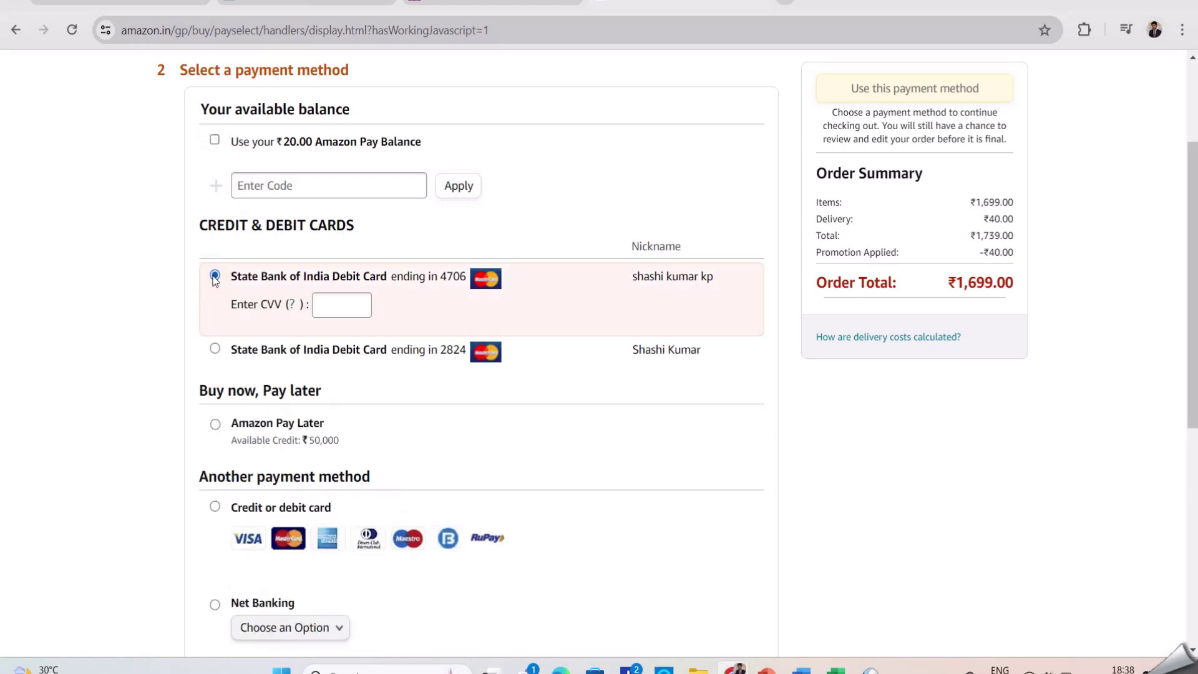
pyautogui.click(307, 350)
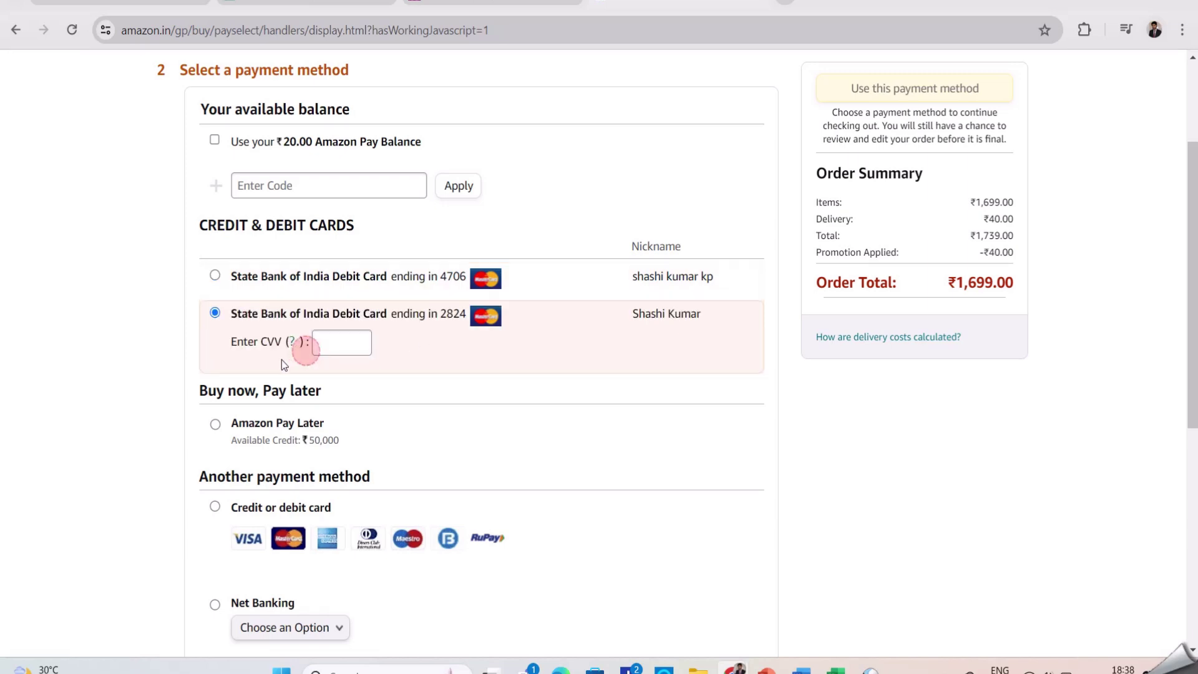
pyautogui.scroll(-3, 399, 410)
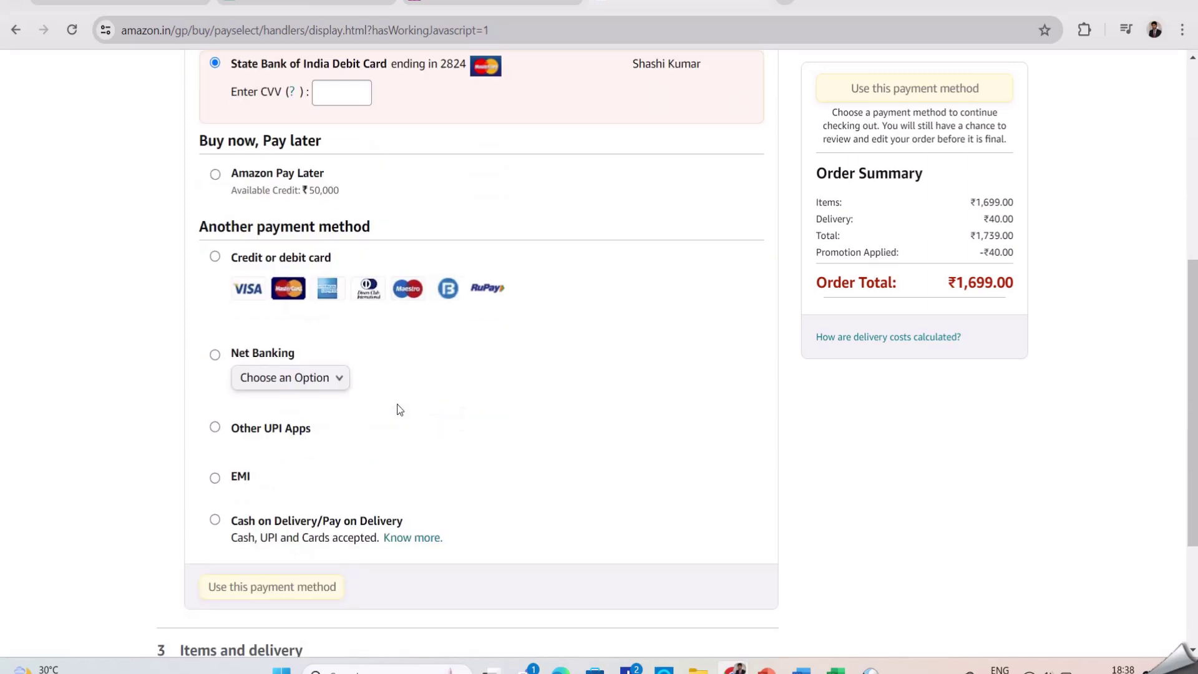
pyautogui.click(216, 255)
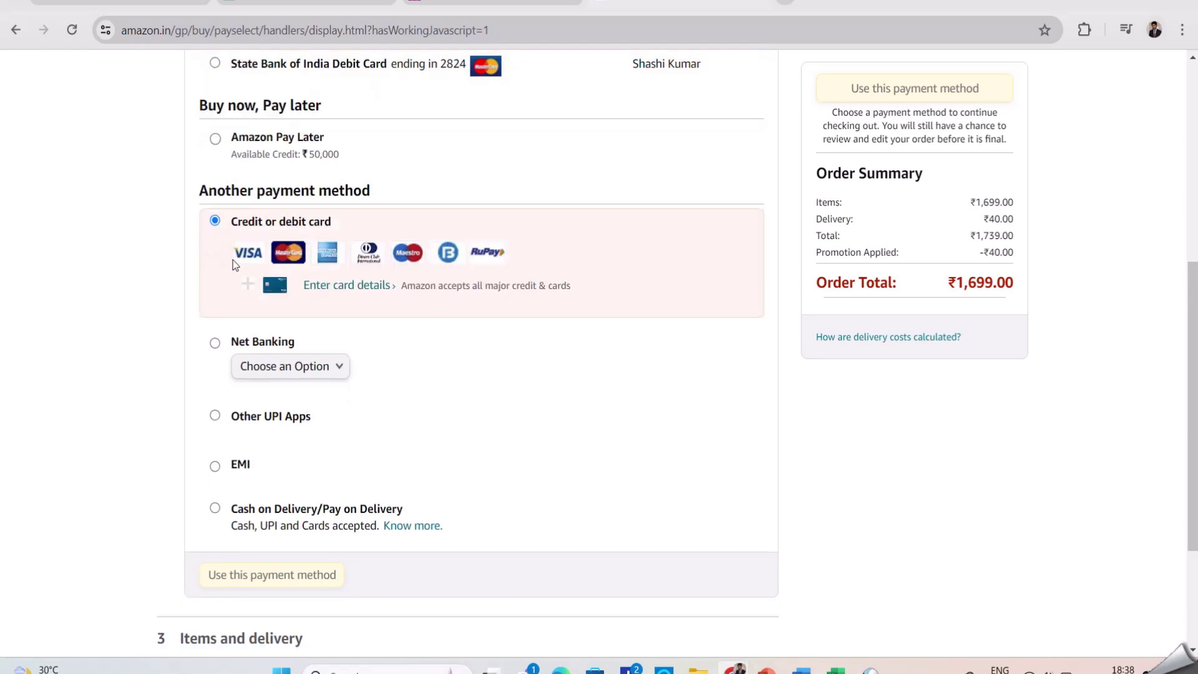
# Open the new card details form, click into its fields, and close it unsaved
pyautogui.click(365, 291)
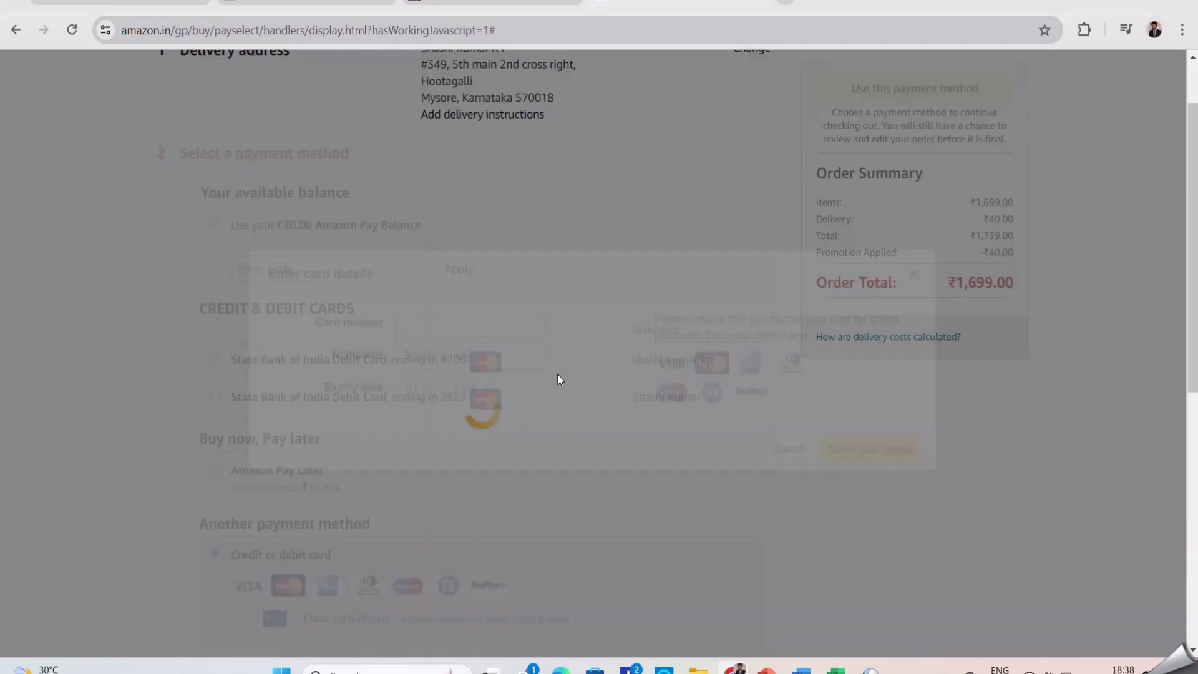
pyautogui.click(509, 320)
pyautogui.click(523, 350)
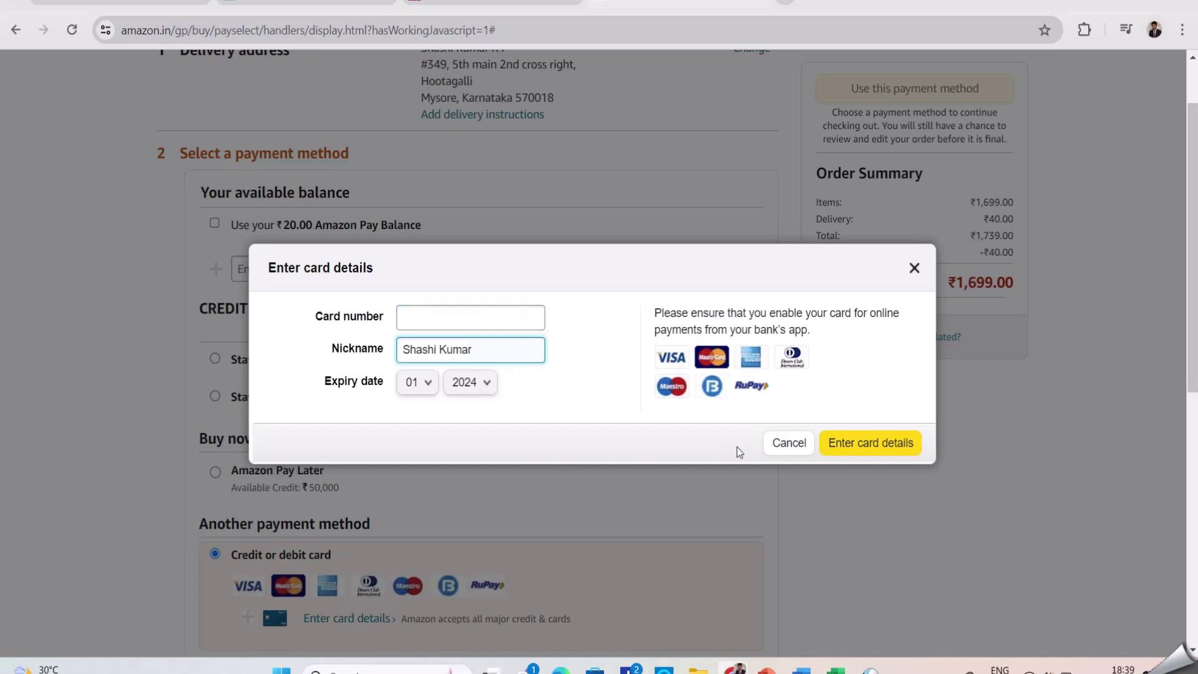
pyautogui.click(913, 271)
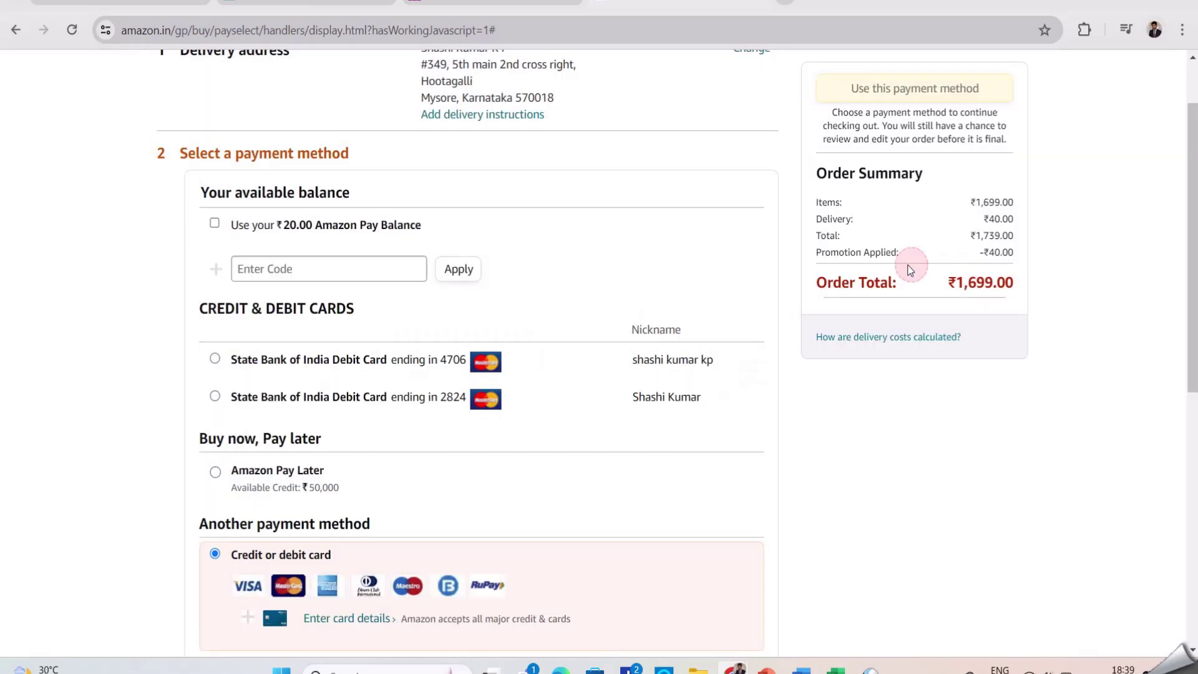
pyautogui.scroll(-4, 474, 394)
pyautogui.scroll(-2, 466, 395)
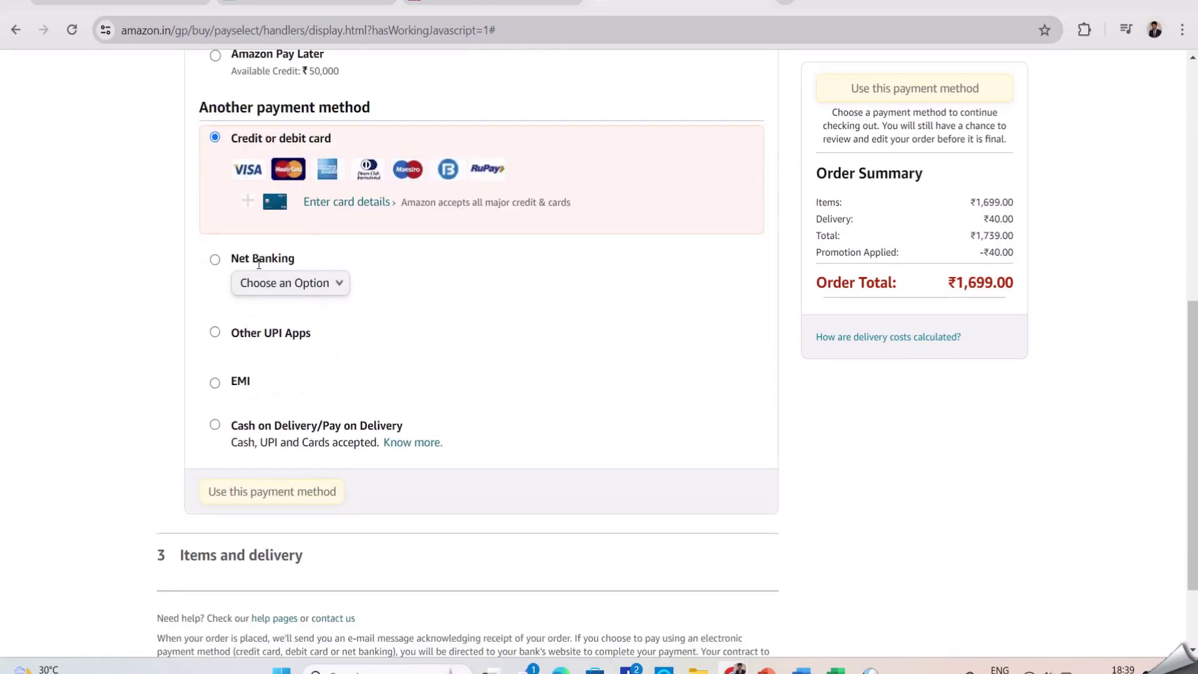
# Open the Net Banking bank list and close it without choosing a bank
pyautogui.click(325, 287)
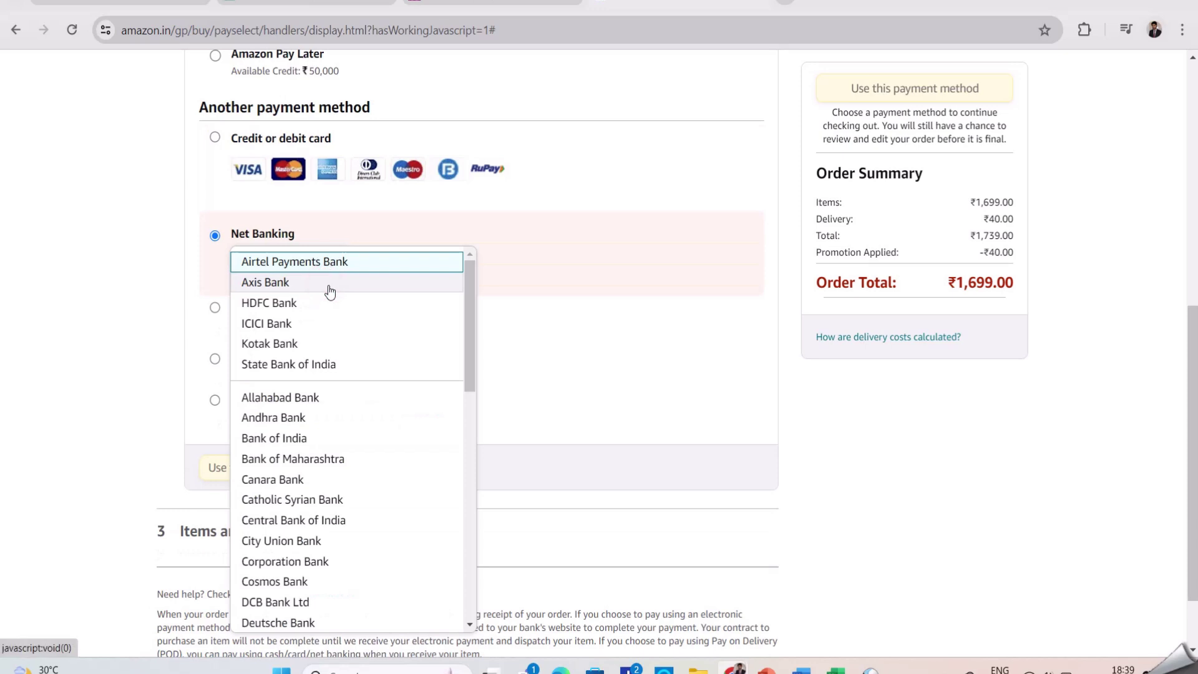
pyautogui.scroll(-8, 397, 341)
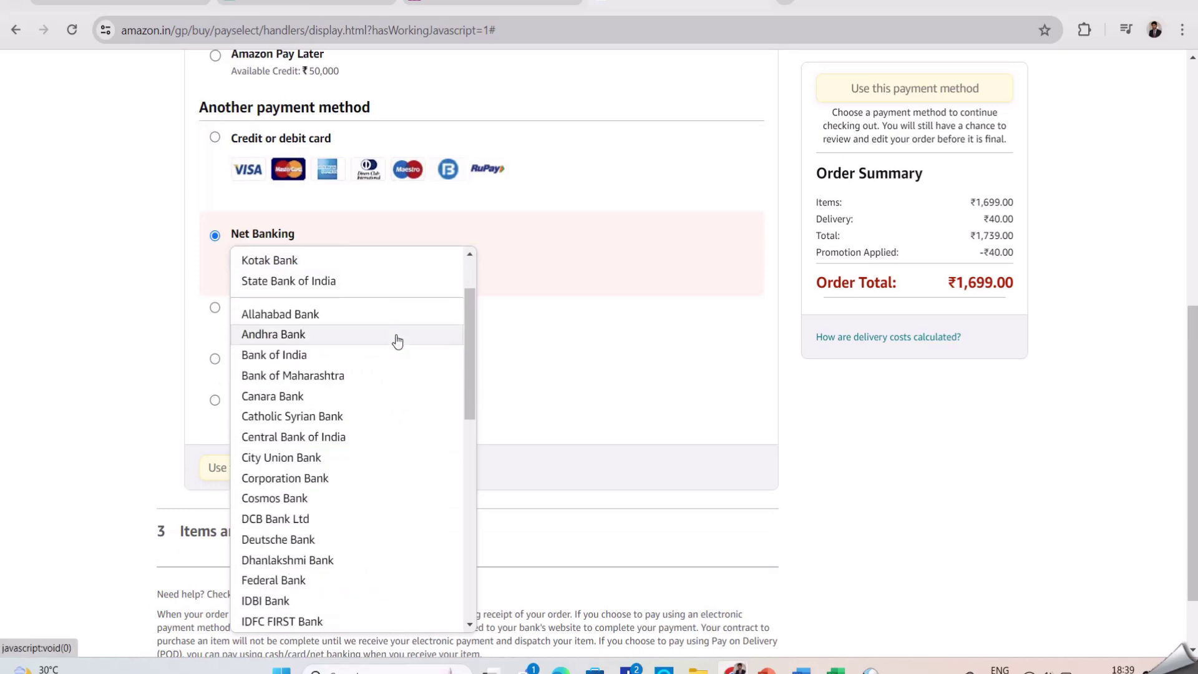
pyautogui.scroll(-5, 397, 341)
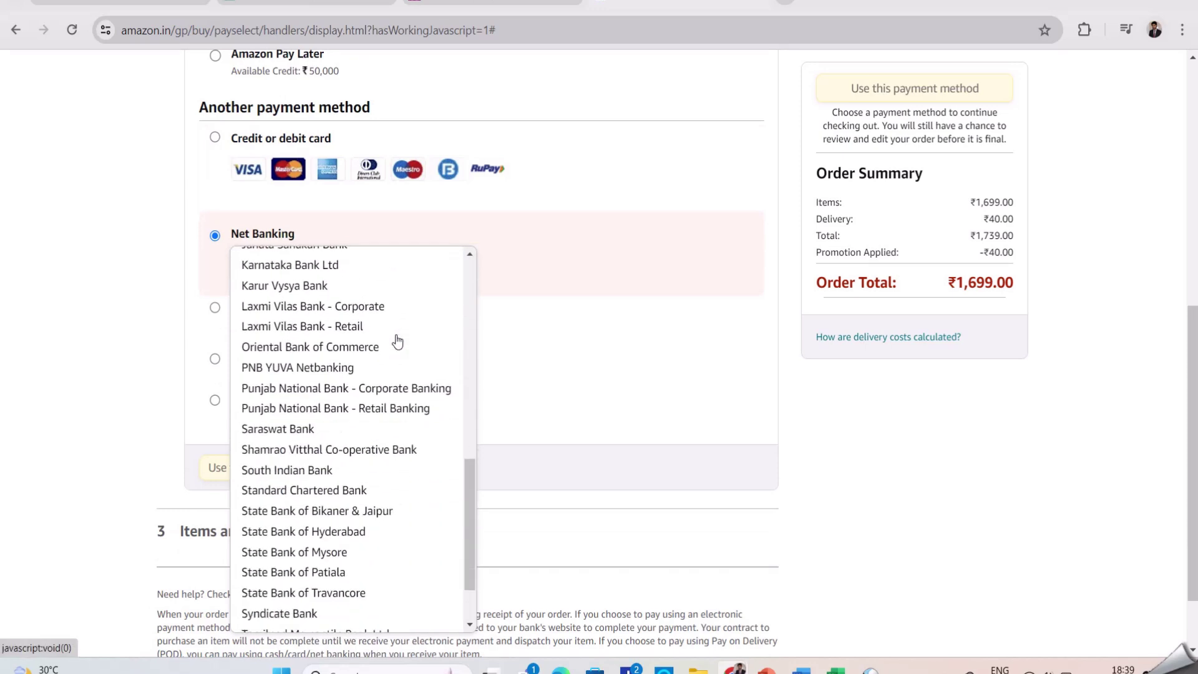
pyautogui.scroll(13, 405, 370)
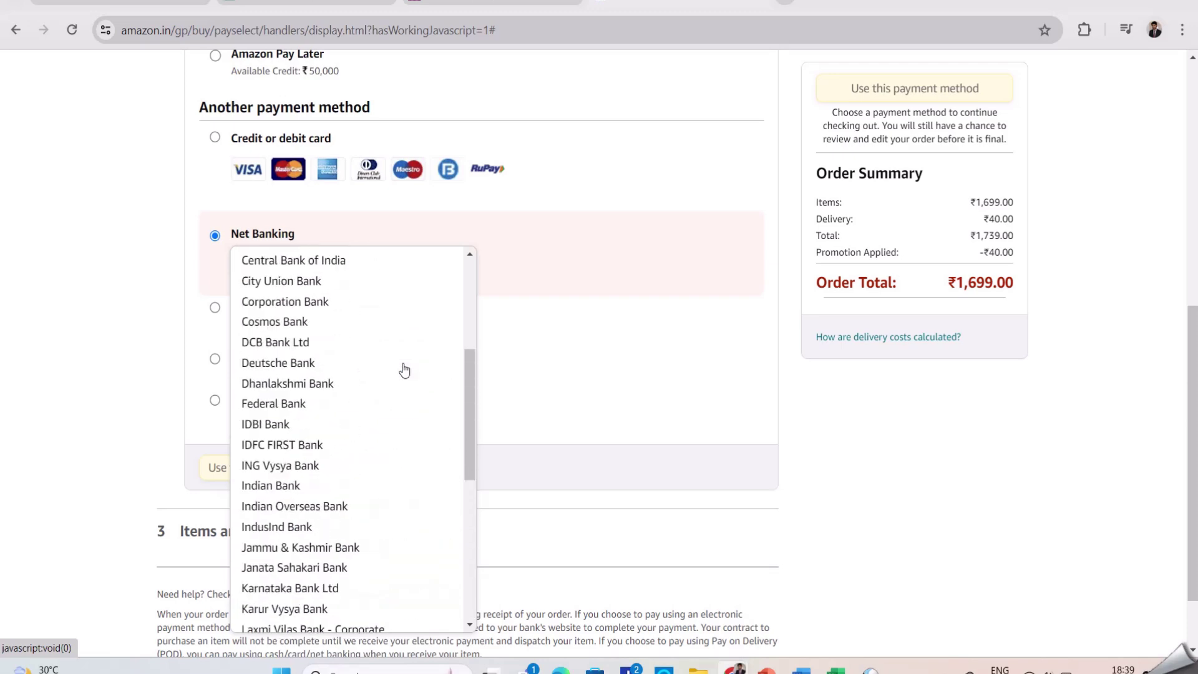
pyautogui.click(567, 271)
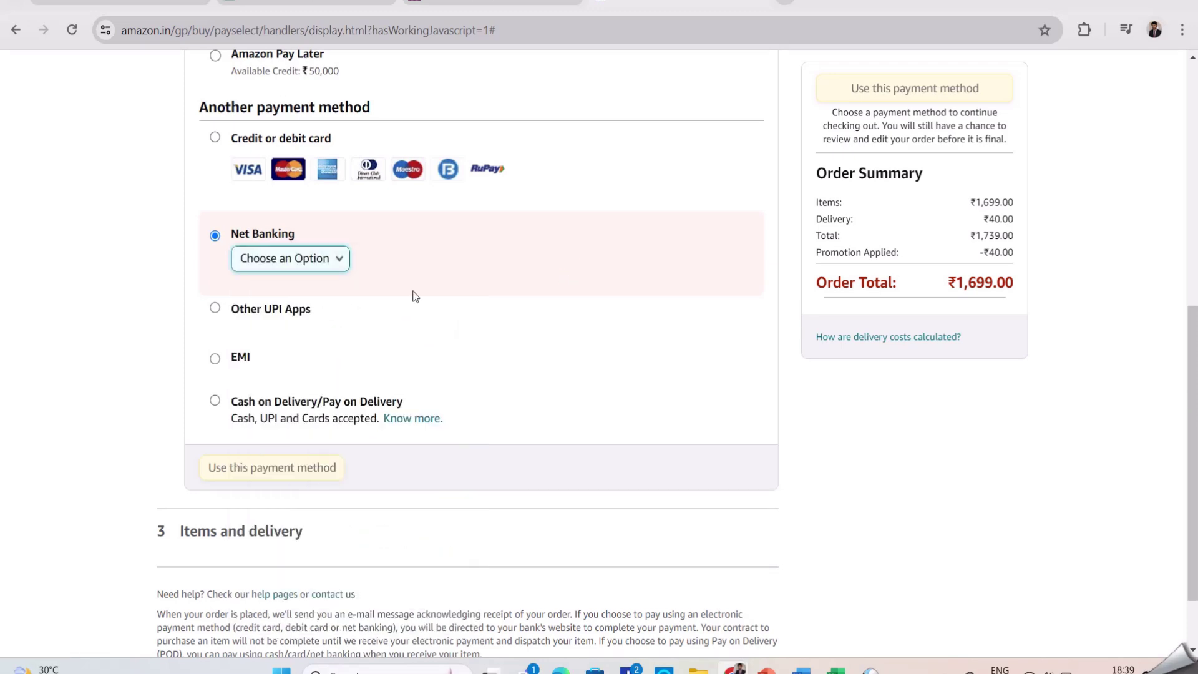
# Select EMI with 'Add a new card', open the card form, then close it empty
pyautogui.click(215, 357)
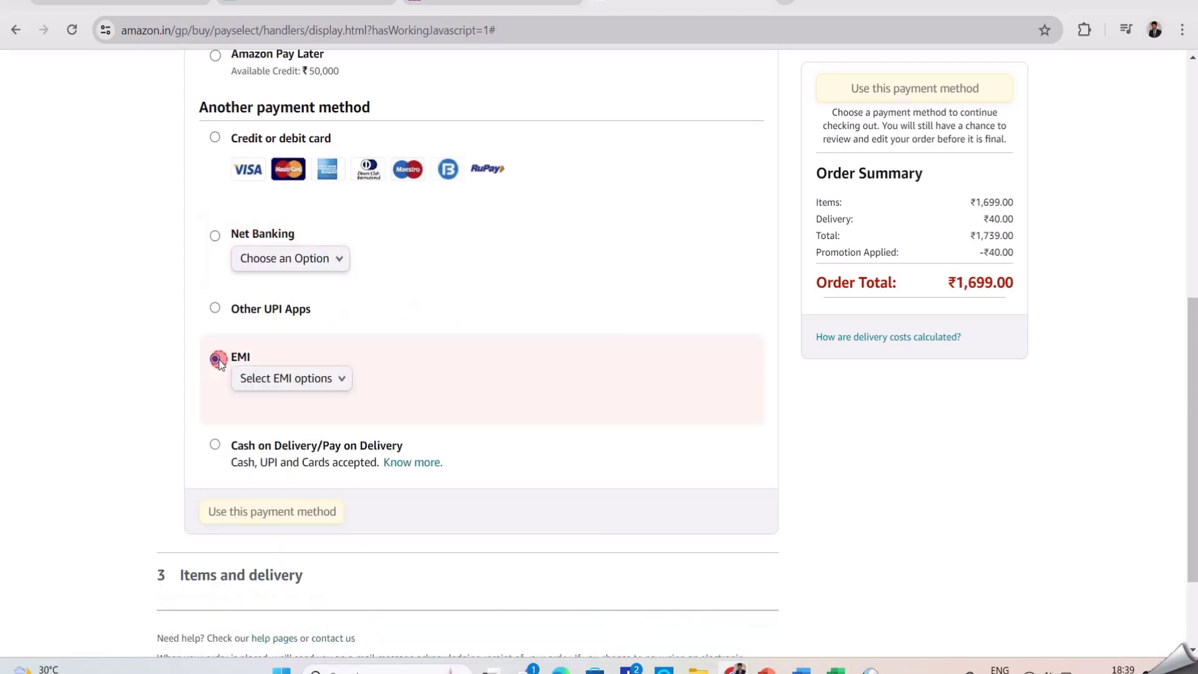
pyautogui.click(342, 379)
pyautogui.click(321, 406)
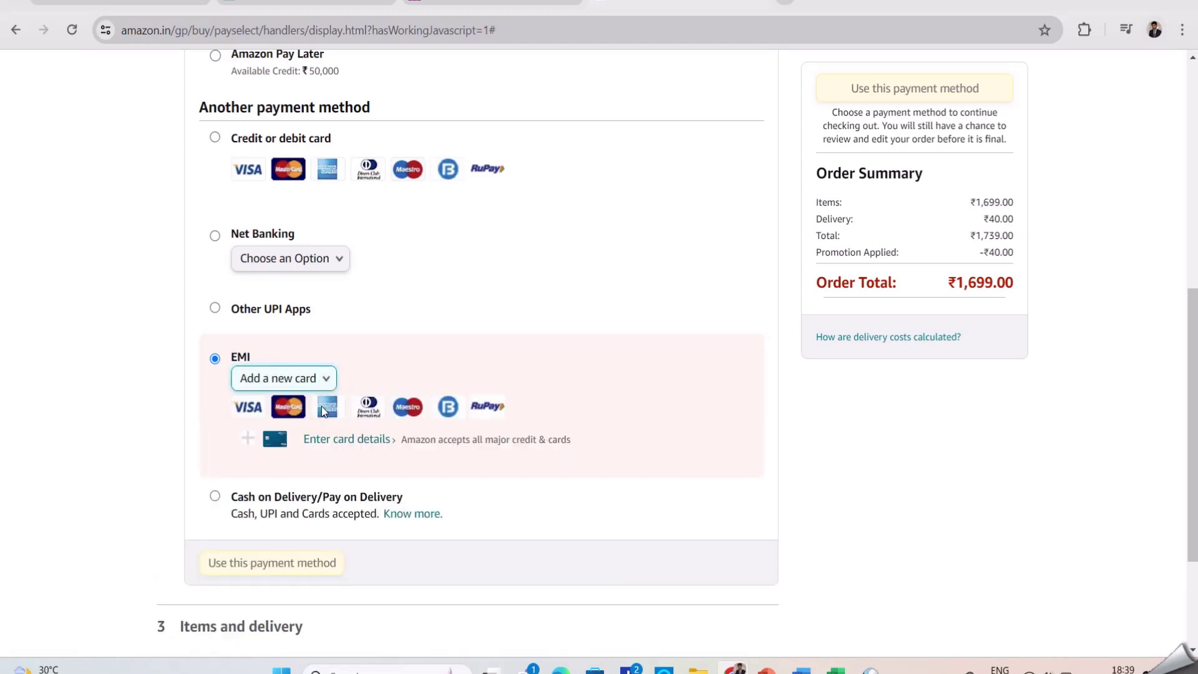
pyautogui.click(330, 440)
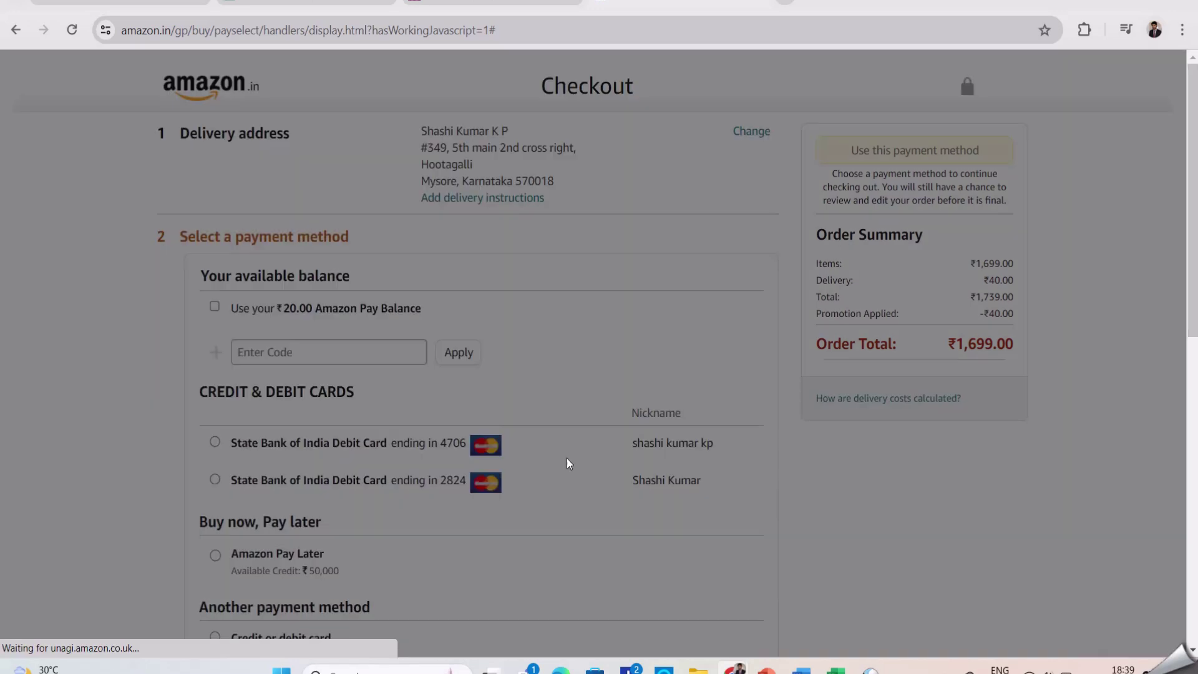
pyautogui.click(856, 457)
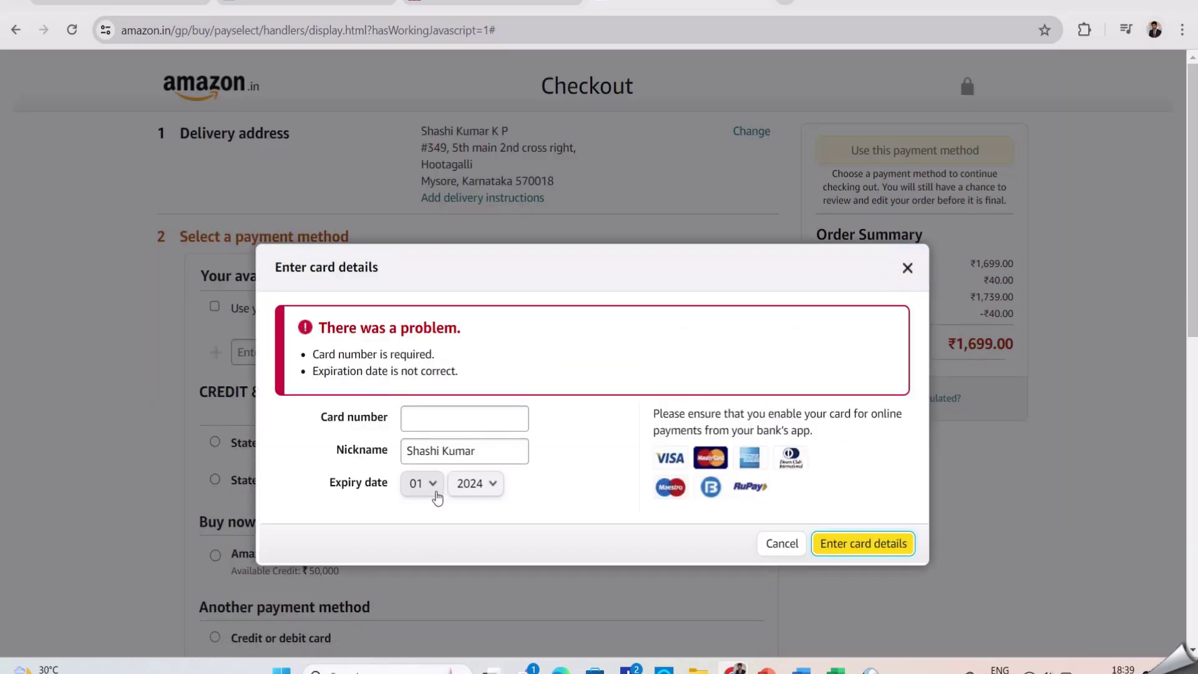
pyautogui.click(469, 453)
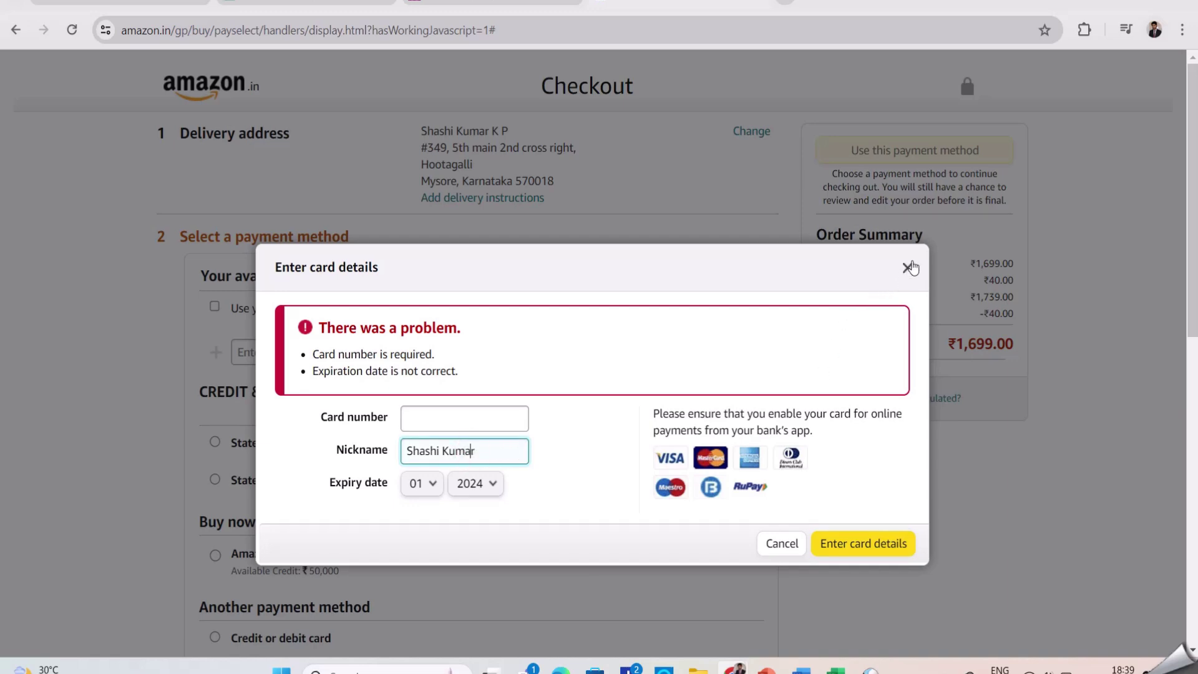
pyautogui.click(908, 268)
pyautogui.scroll(-5, 517, 433)
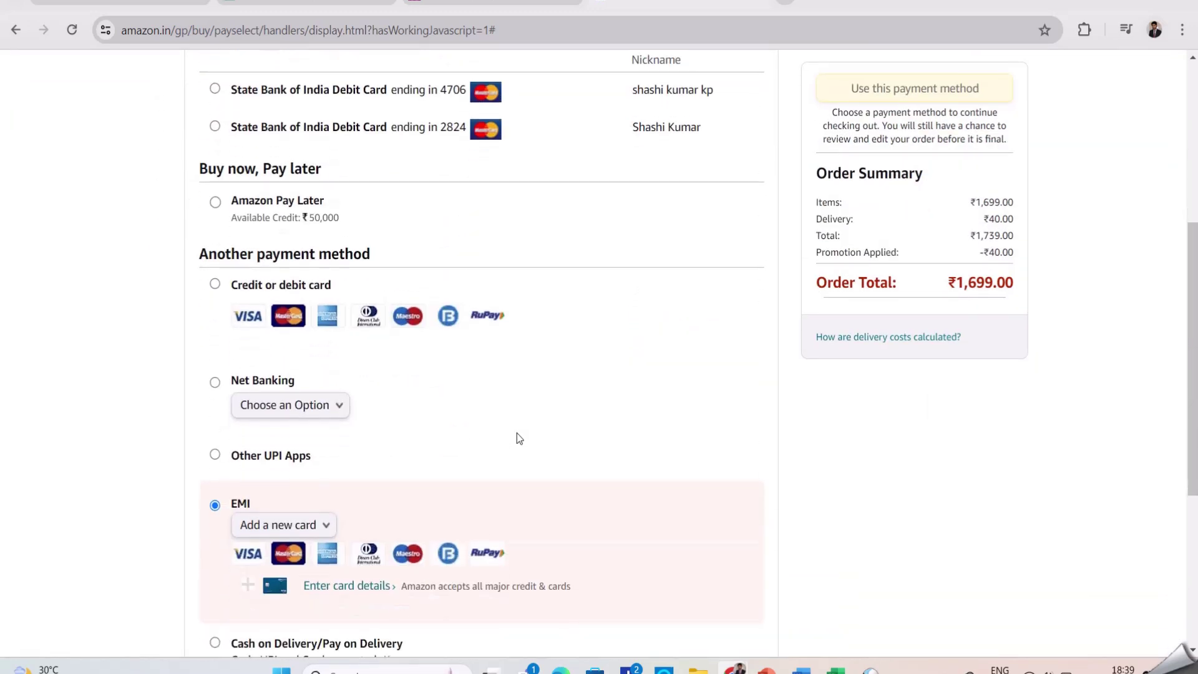
# Try the Other UPI Apps and Net Banking payment options
pyautogui.scroll(-2, 517, 433)
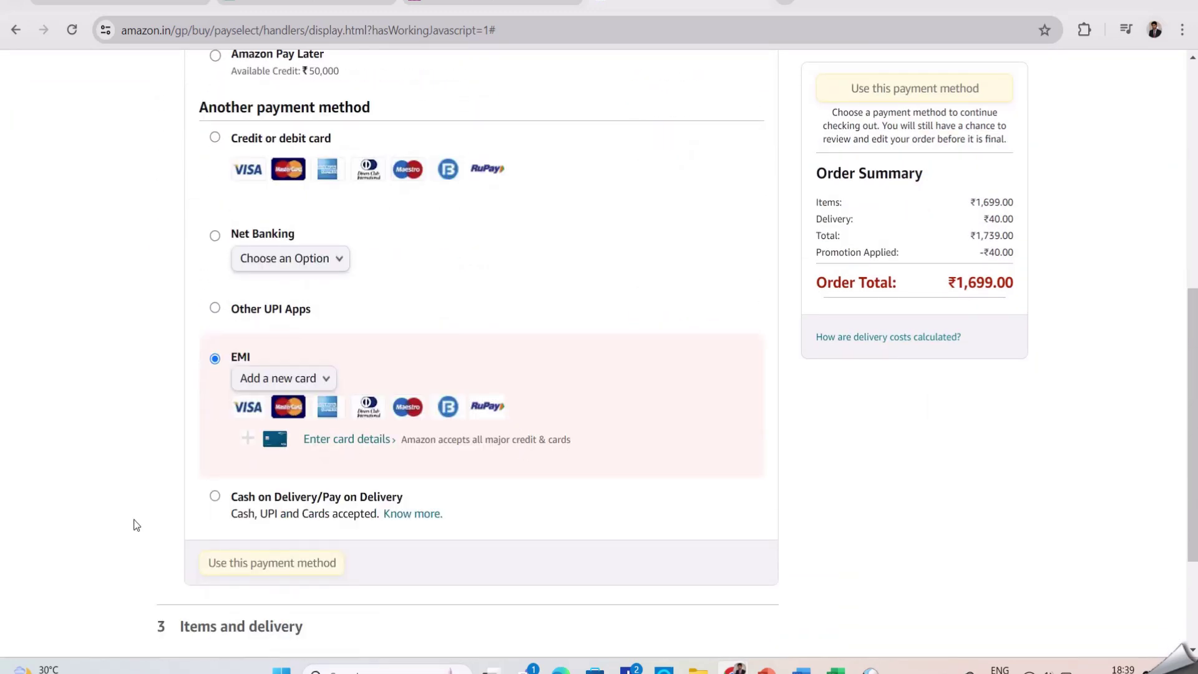
pyautogui.scroll(2, 493, 489)
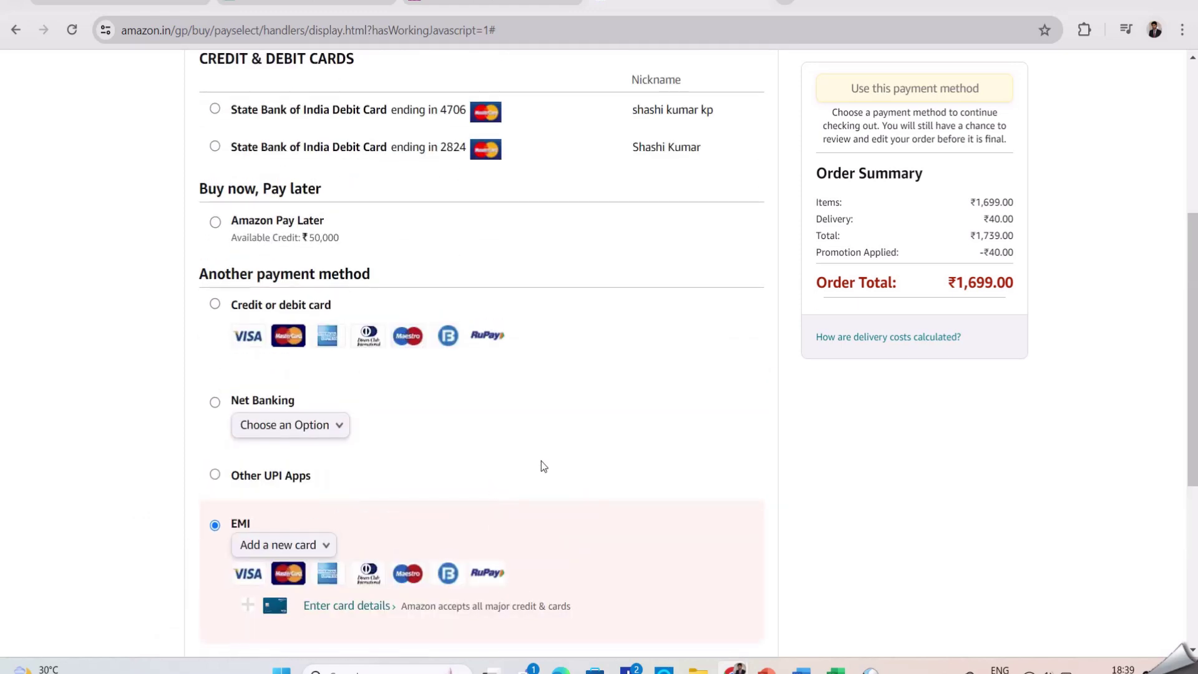
pyautogui.scroll(-1, 541, 460)
pyautogui.scroll(-1, 541, 461)
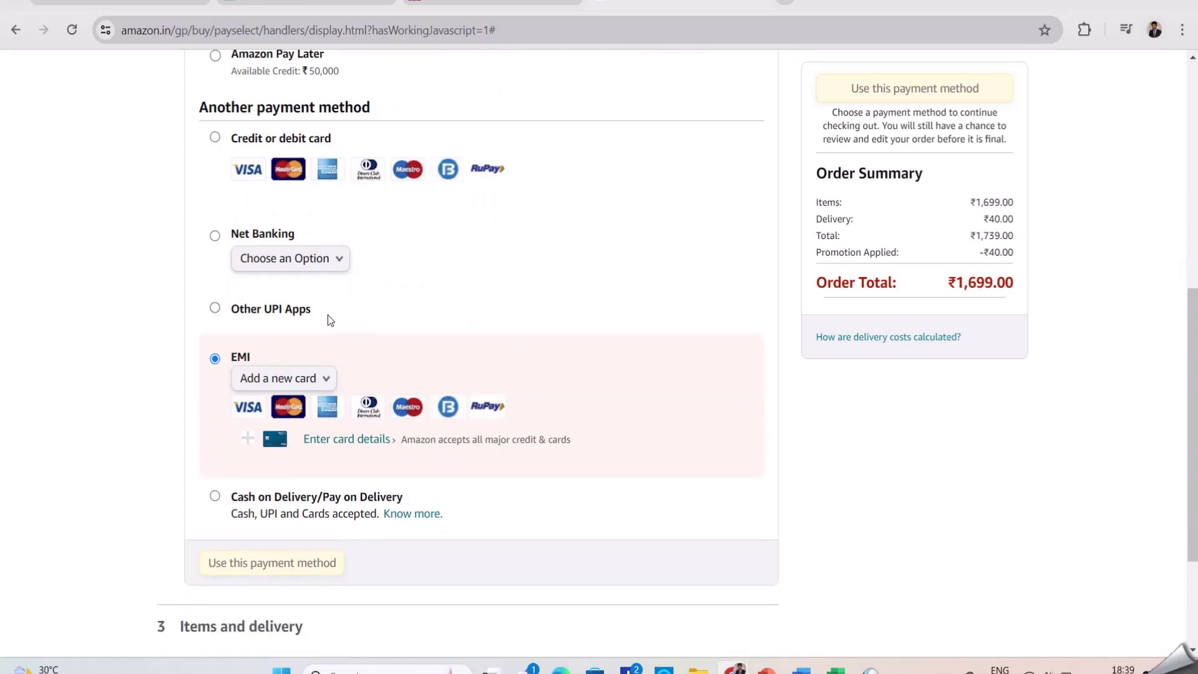
pyautogui.click(462, 304)
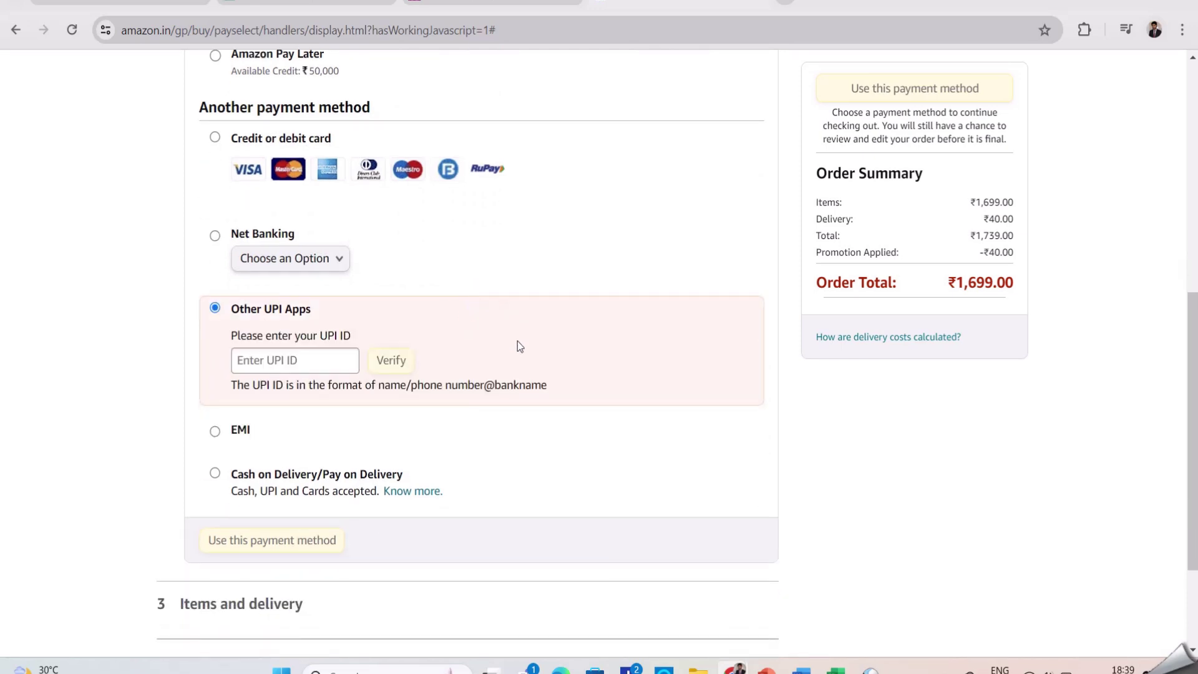
pyautogui.scroll(1, 534, 332)
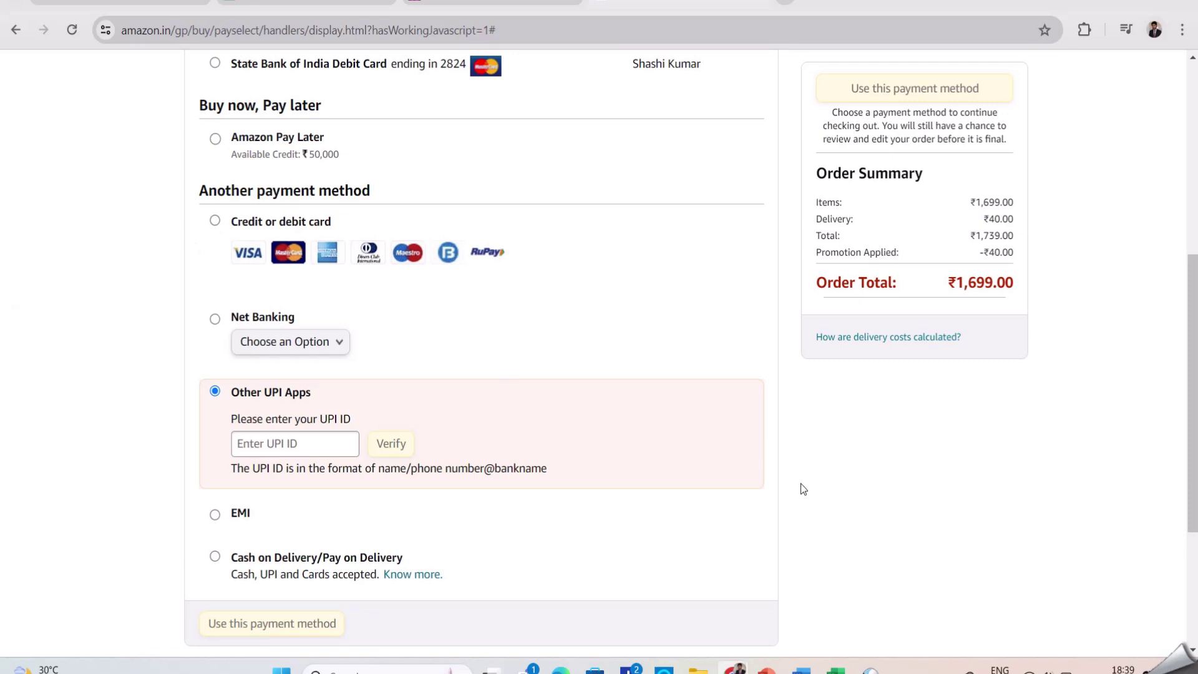
pyautogui.scroll(-1, 802, 486)
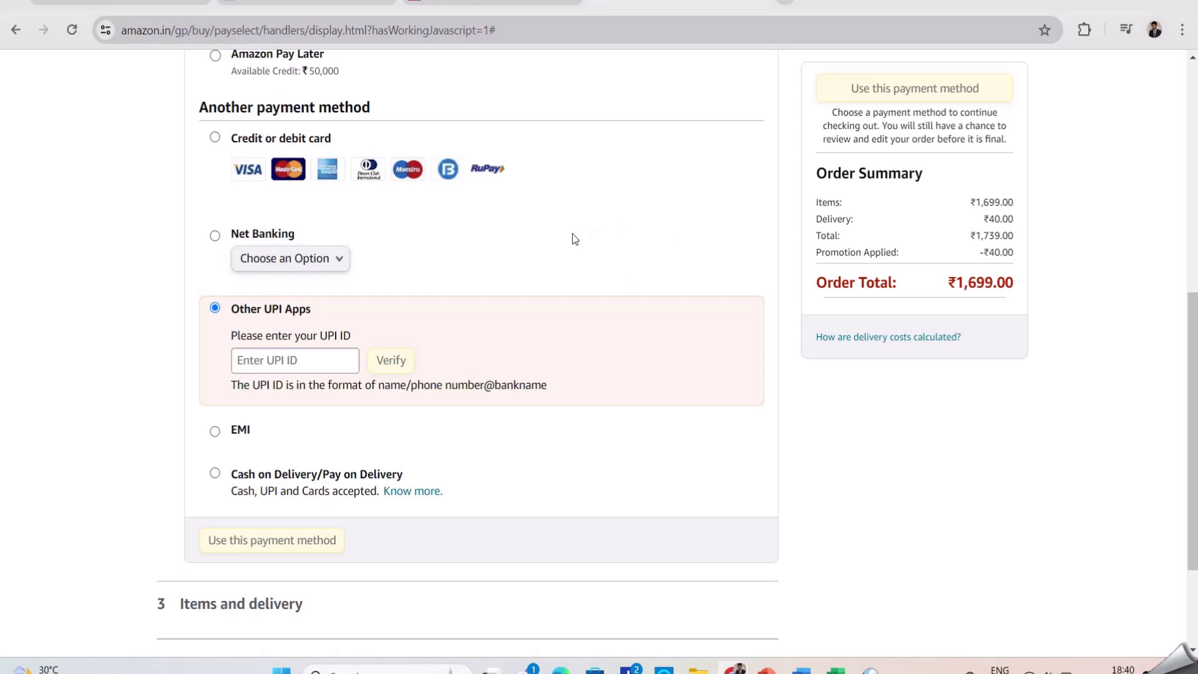
pyautogui.click(553, 238)
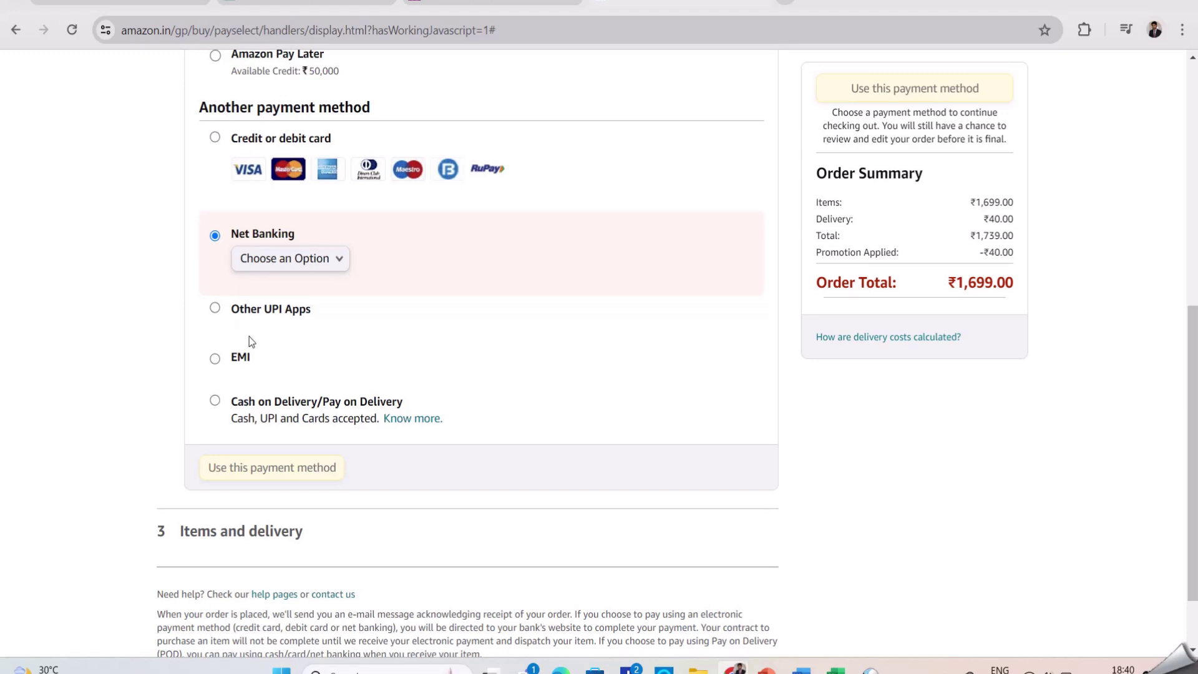
# Select the first saved State Bank of India debit card
pyautogui.scroll(-1, 280, 349)
pyautogui.scroll(3, 305, 347)
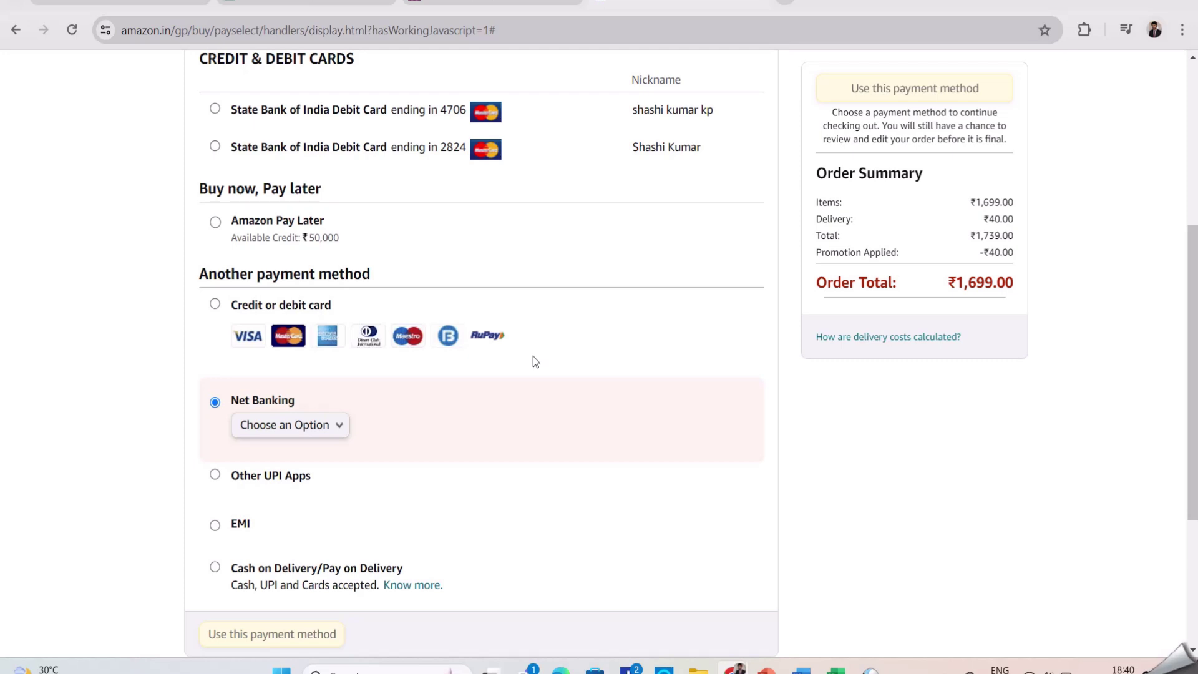
pyautogui.scroll(1, 536, 370)
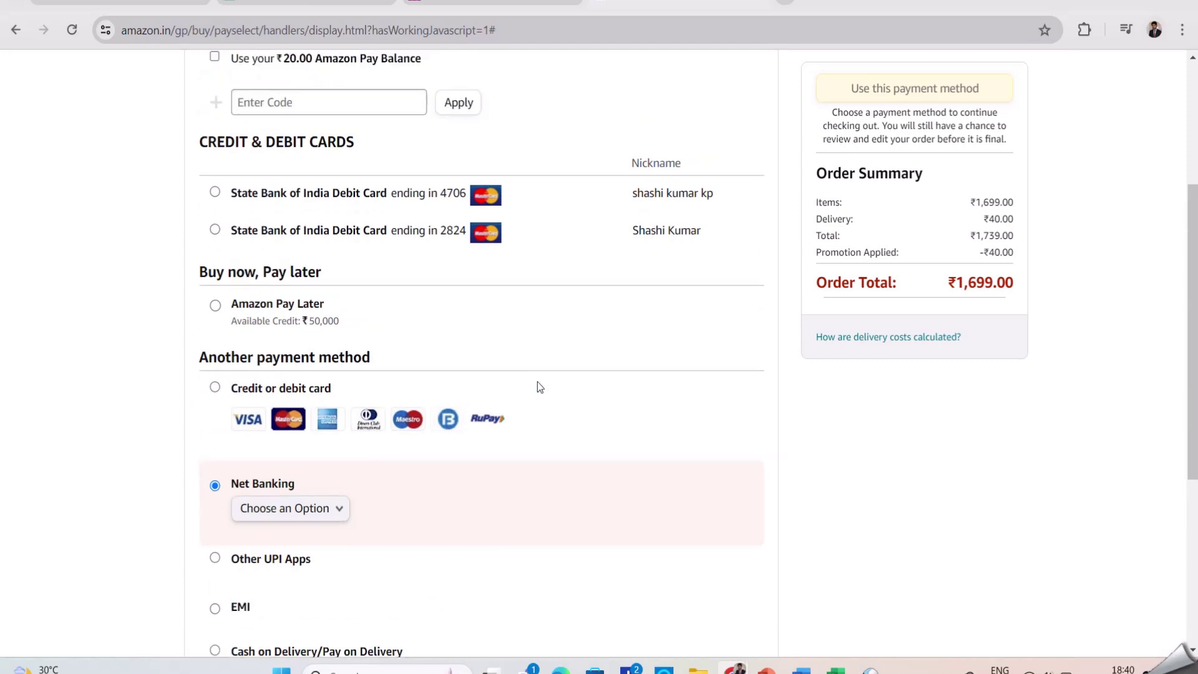
pyautogui.scroll(-1, 539, 387)
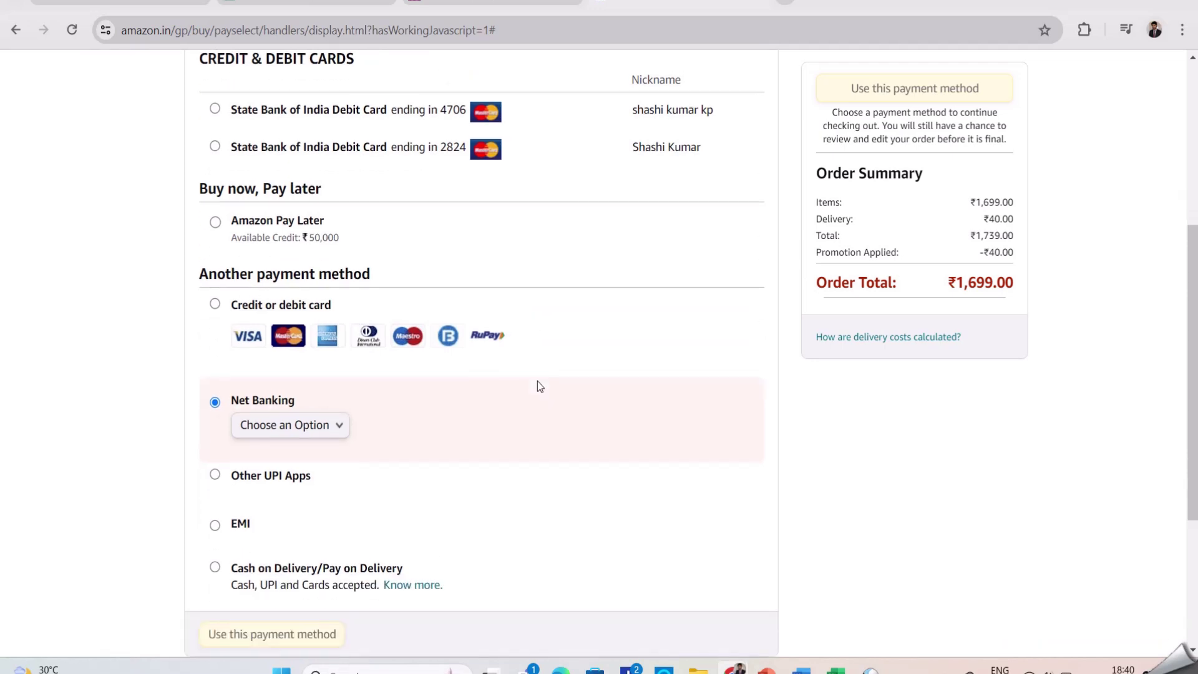
pyautogui.scroll(1, 539, 386)
pyautogui.click(245, 192)
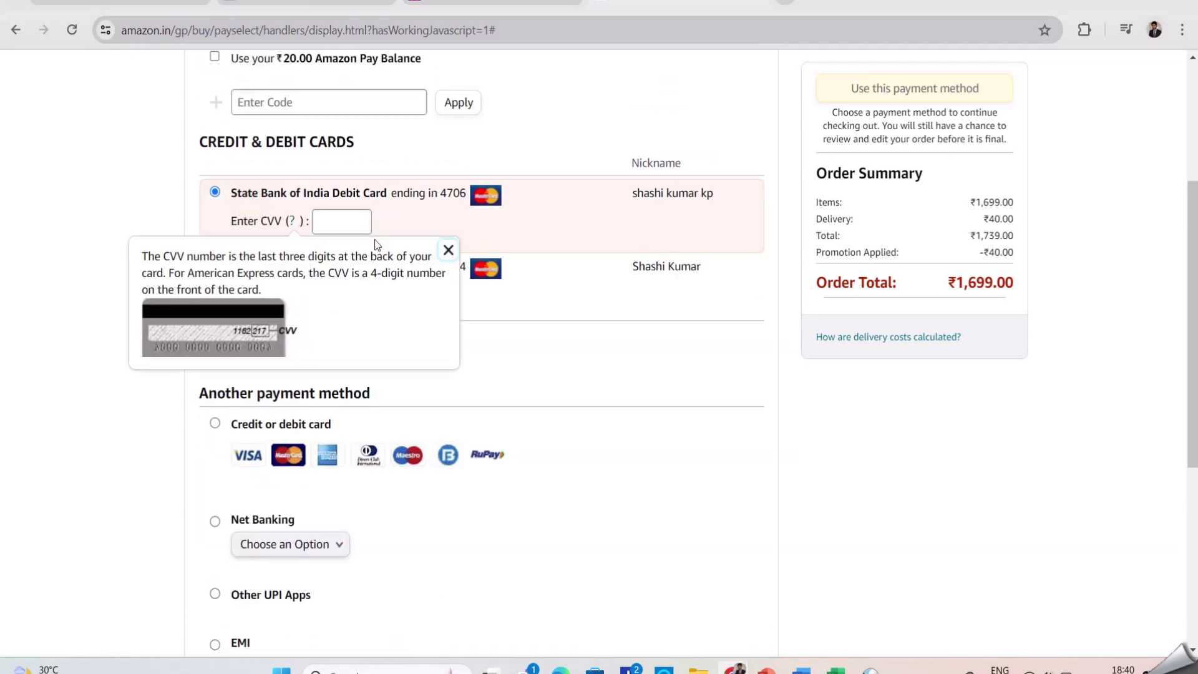
# Dismiss the CVV help, pick the second SBI card, and check the site's connection security
pyautogui.click(724, 420)
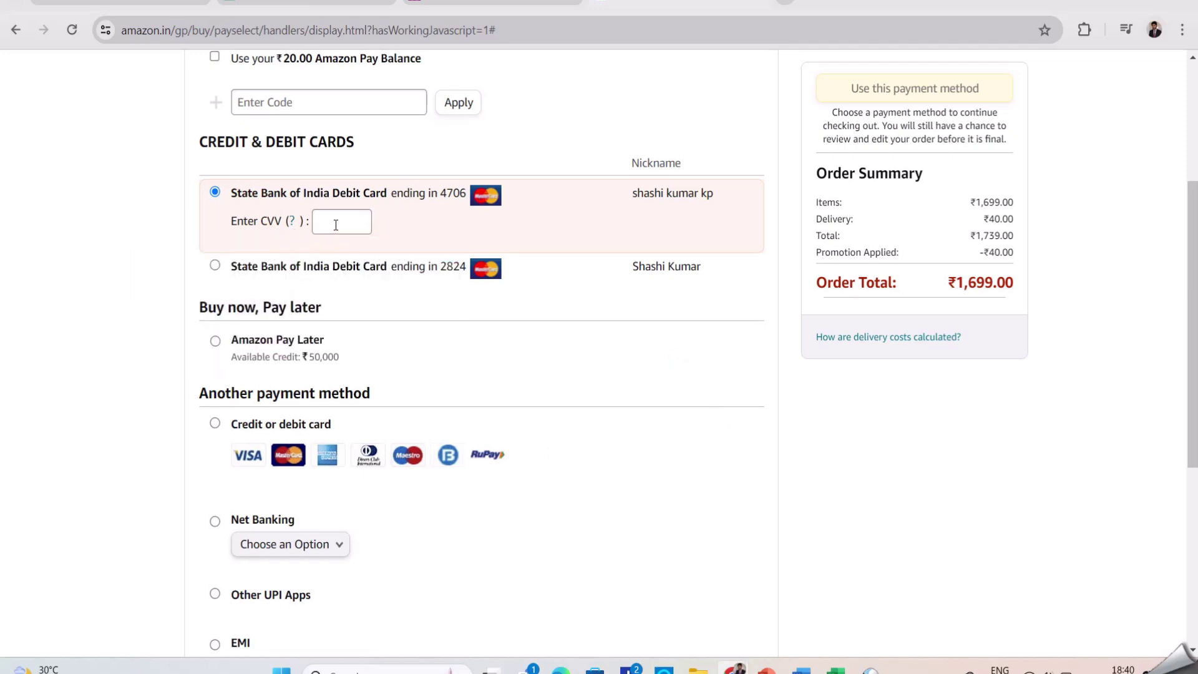
pyautogui.click(390, 261)
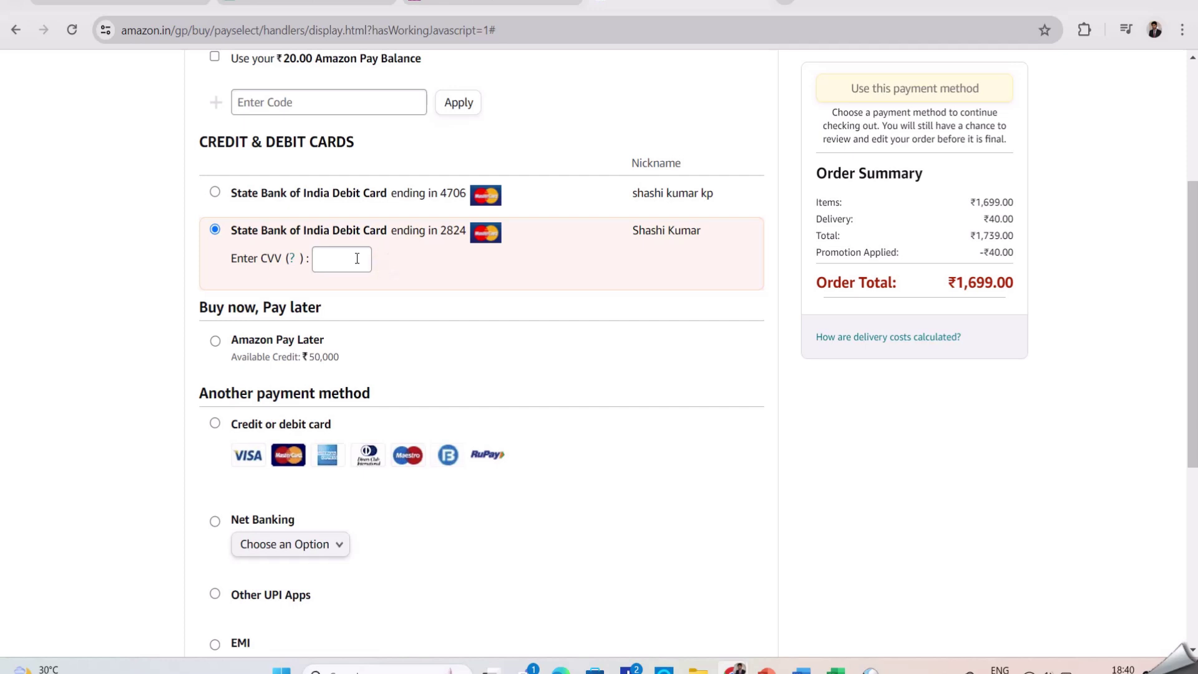
pyautogui.click(106, 32)
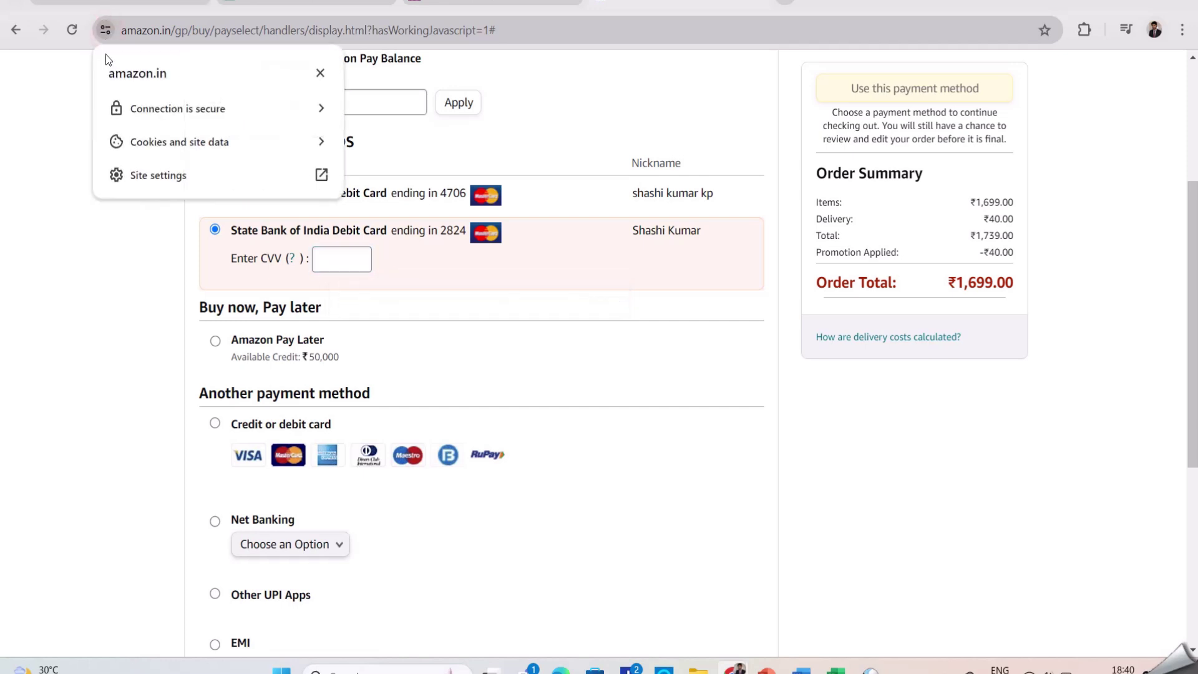
pyautogui.click(159, 110)
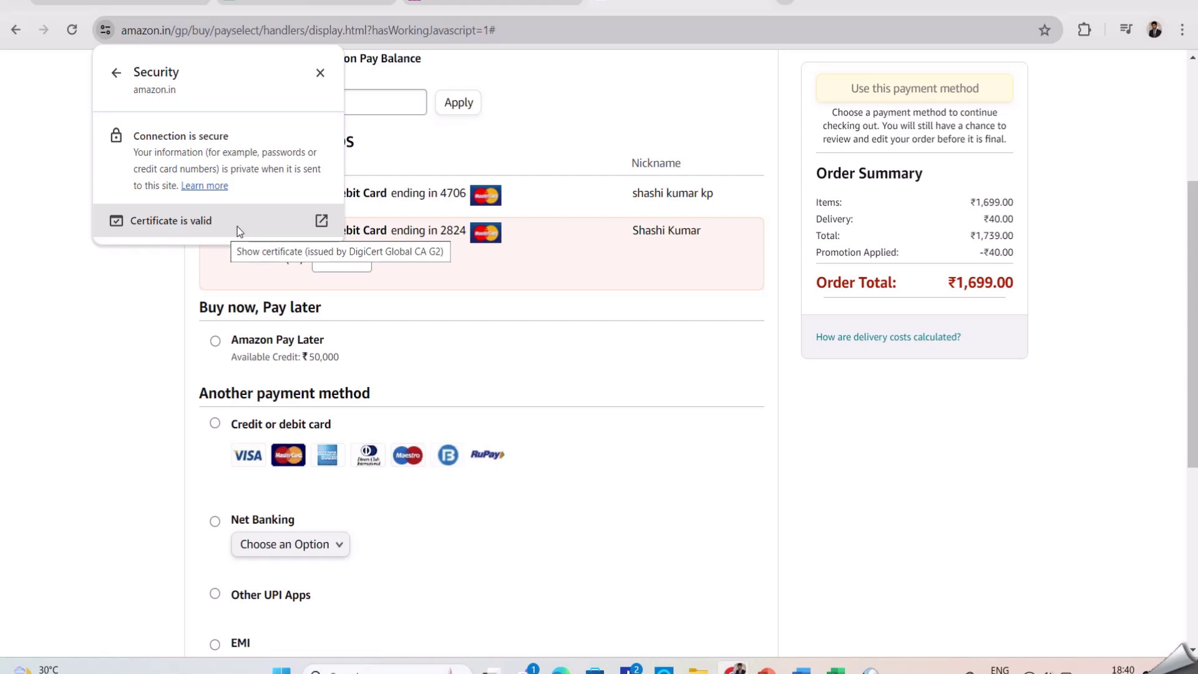
pyautogui.click(121, 292)
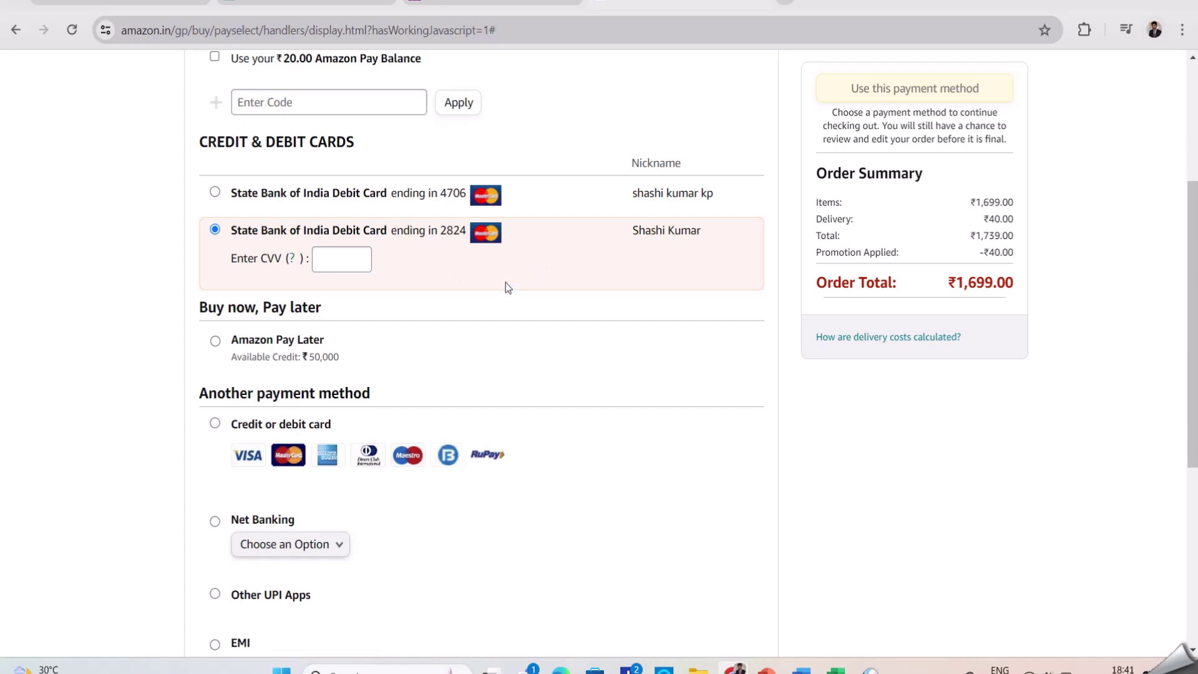
# Enter the second SBI debit card's CVV and confirm it as the payment method
pyautogui.click(321, 261)
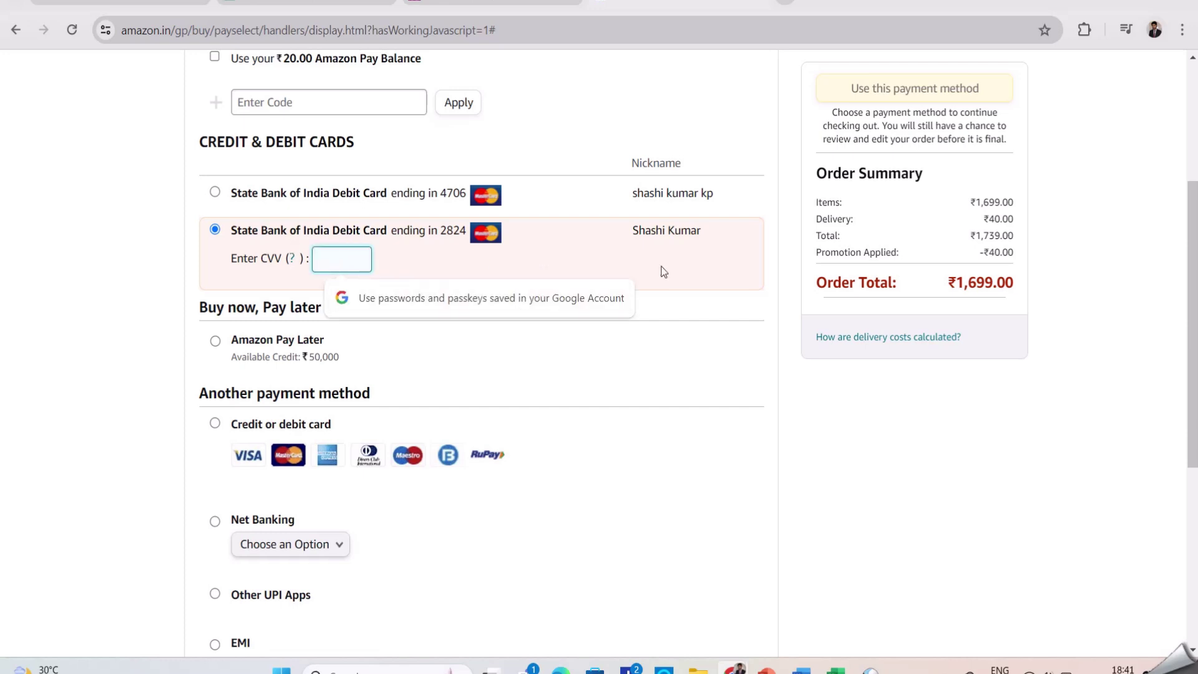
pyautogui.click(385, 203)
pyautogui.click(365, 263)
pyautogui.click(356, 262)
pyautogui.write('***')
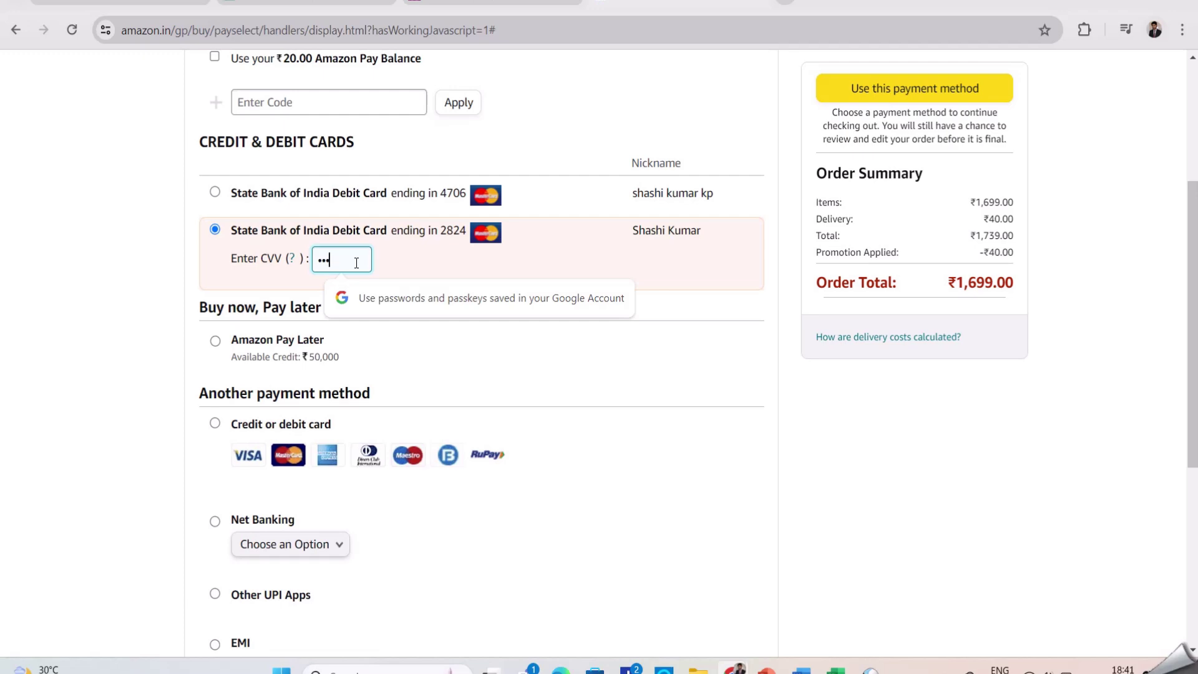
pyautogui.click(963, 89)
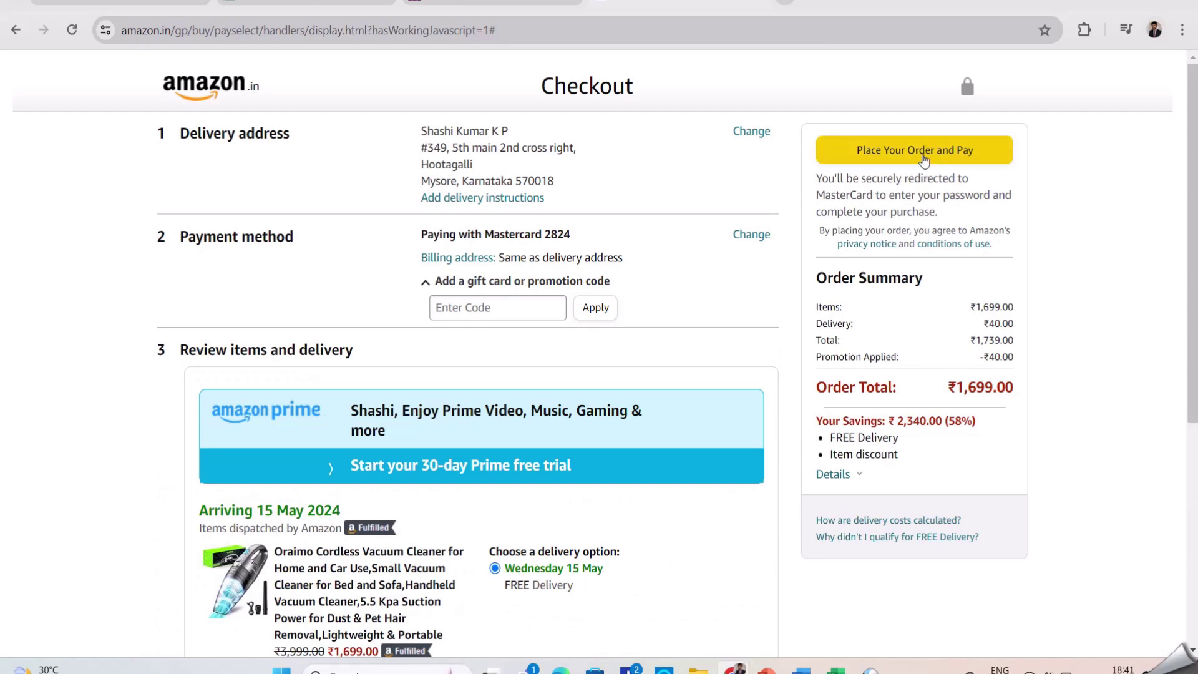
# Place the ₹1,699.00 Oraimo vacuum order and proceed to payment
pyautogui.click(923, 156)
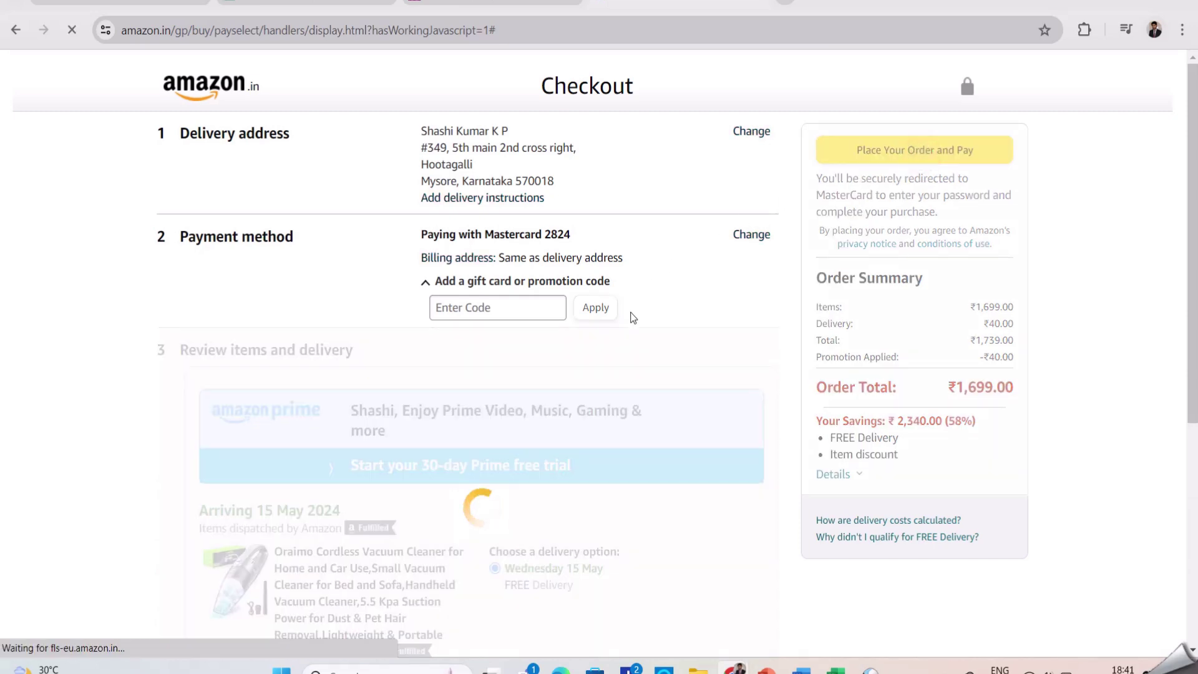